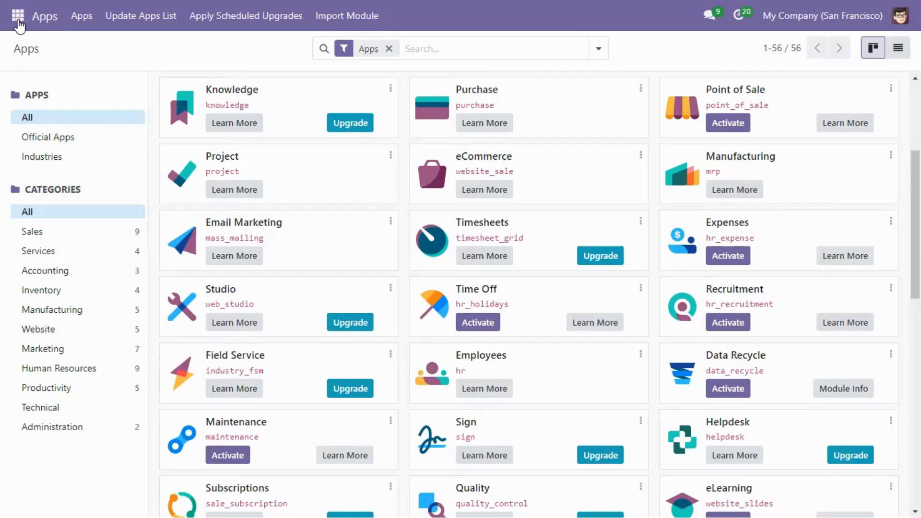
- Enable the Subcontracting option in the Manufacturing settings and save them
click(18, 16)
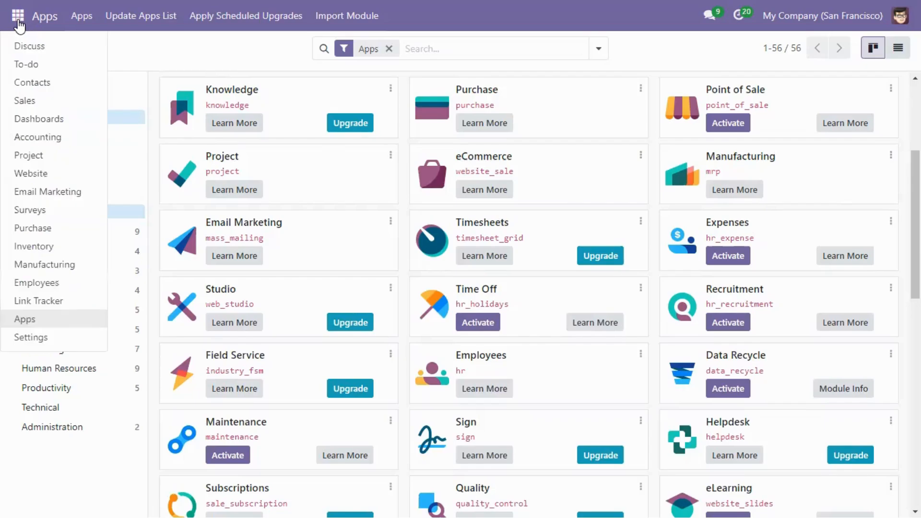
click(42, 267)
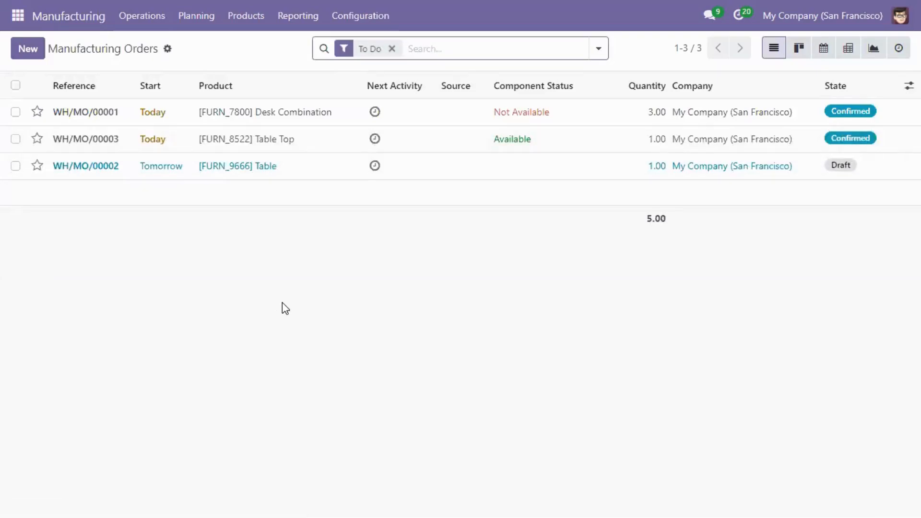
click(358, 25)
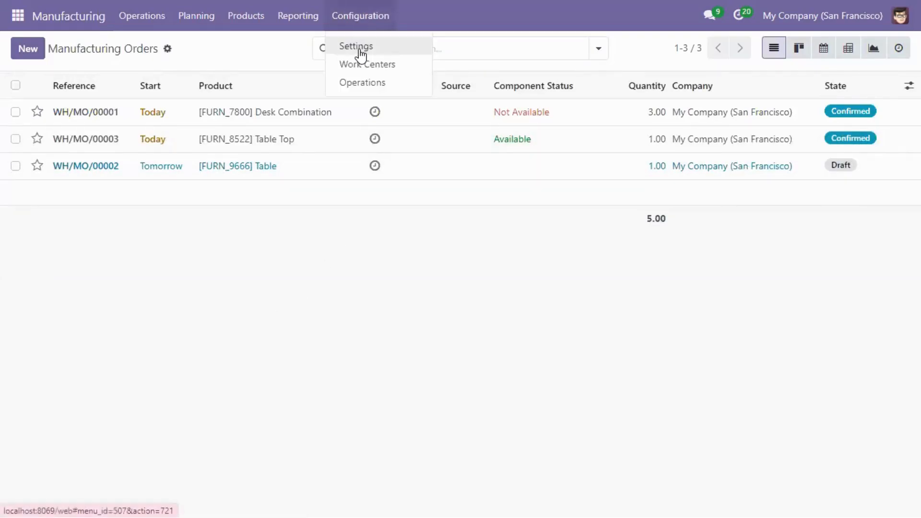
click(359, 49)
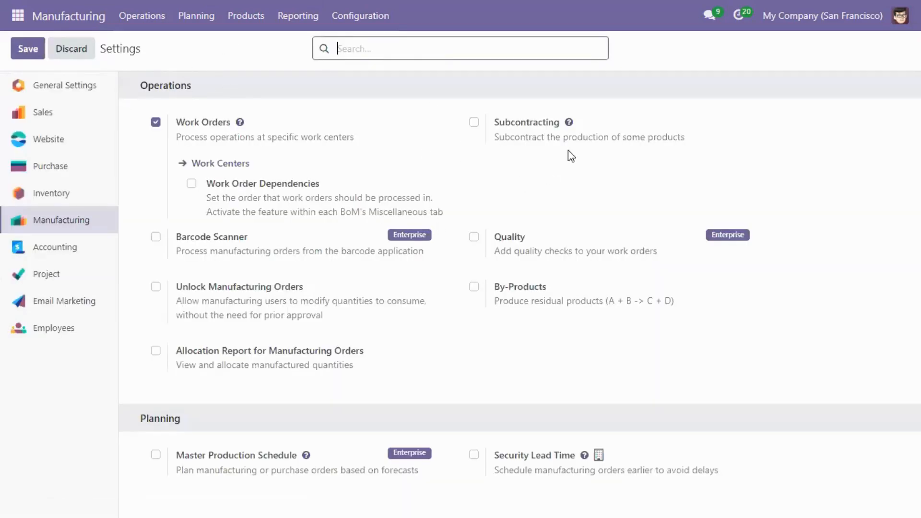
click(474, 124)
click(21, 54)
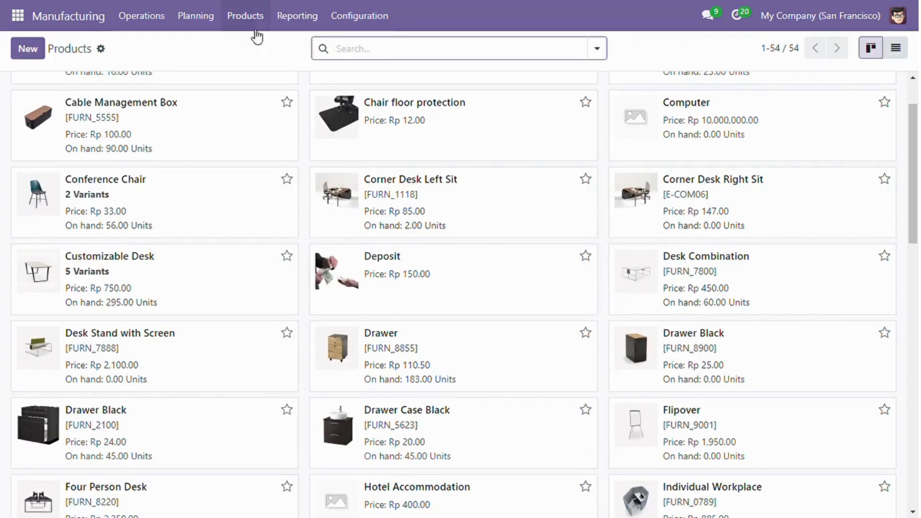
- Create a new bill of materials for the product [FURN_8900] Drawer Black
click(260, 20)
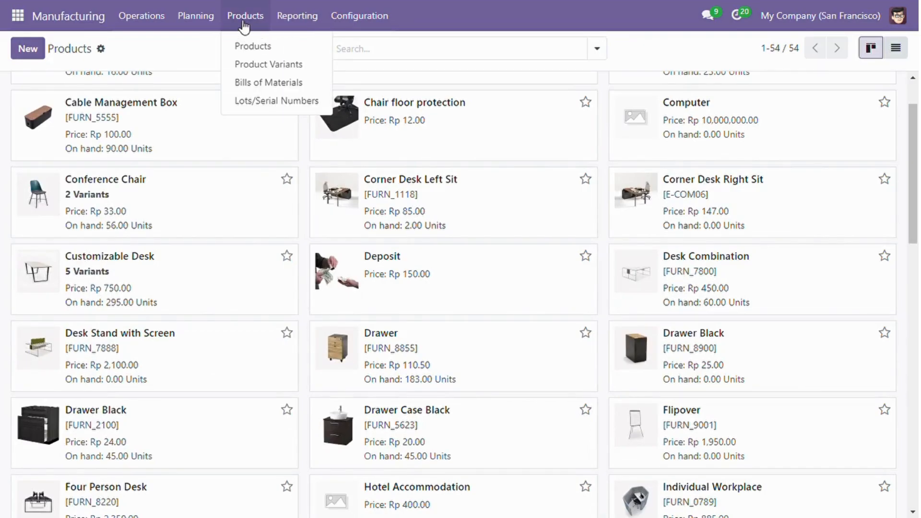
click(262, 86)
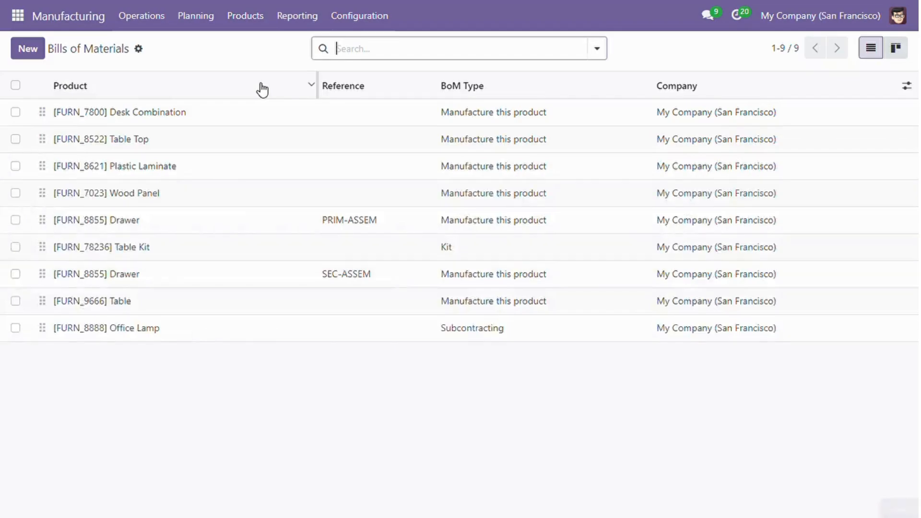
click(41, 57)
click(444, 109)
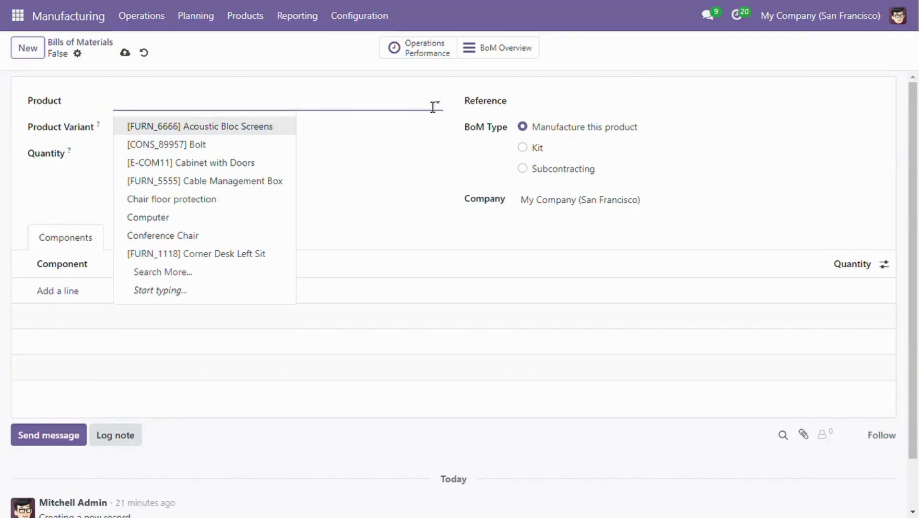
click(189, 275)
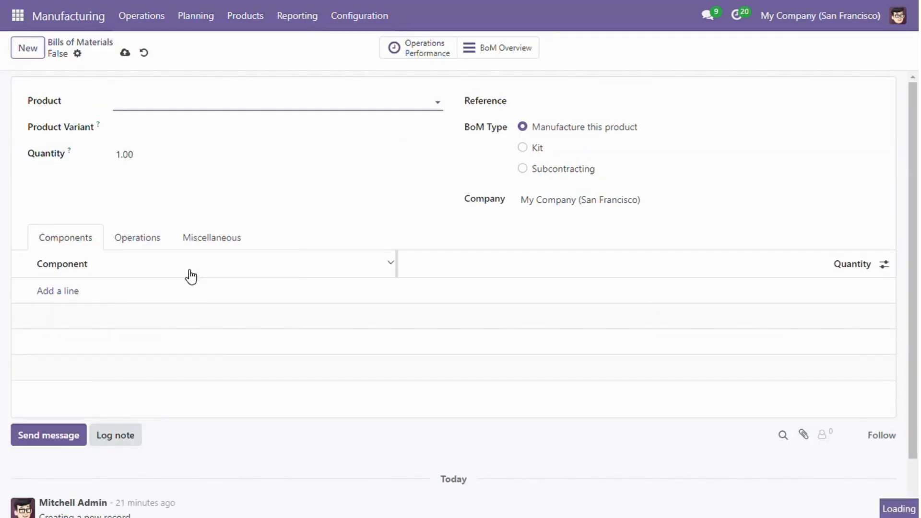
scroll(410, 341, down, 5)
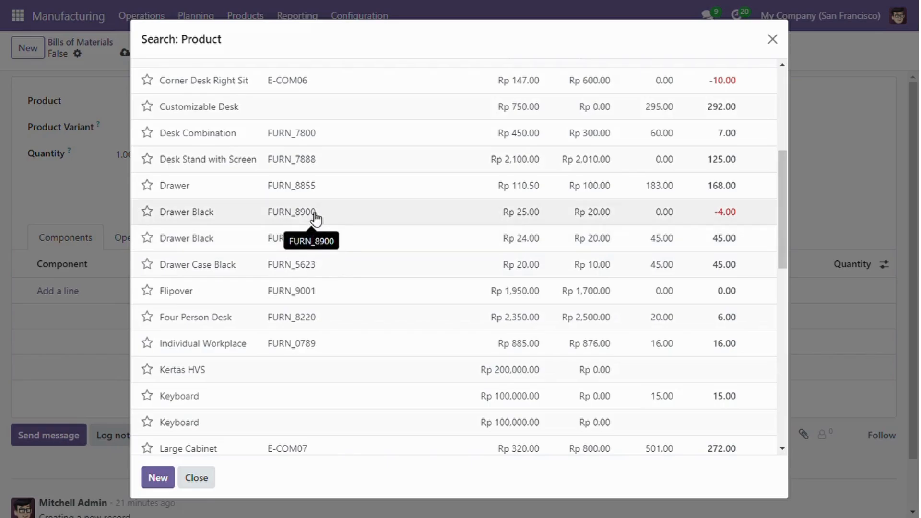
scroll(315, 216, up, 5)
scroll(314, 216, down, 5)
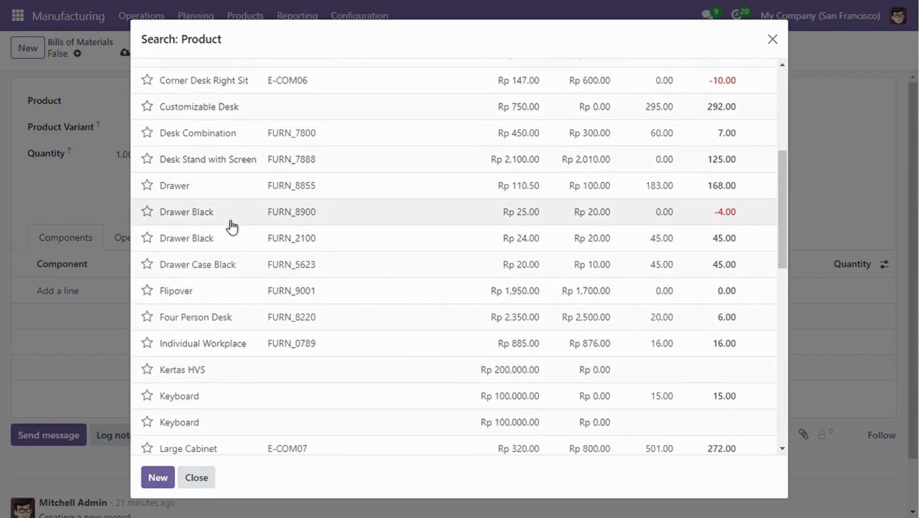
scroll(235, 238, up, 1)
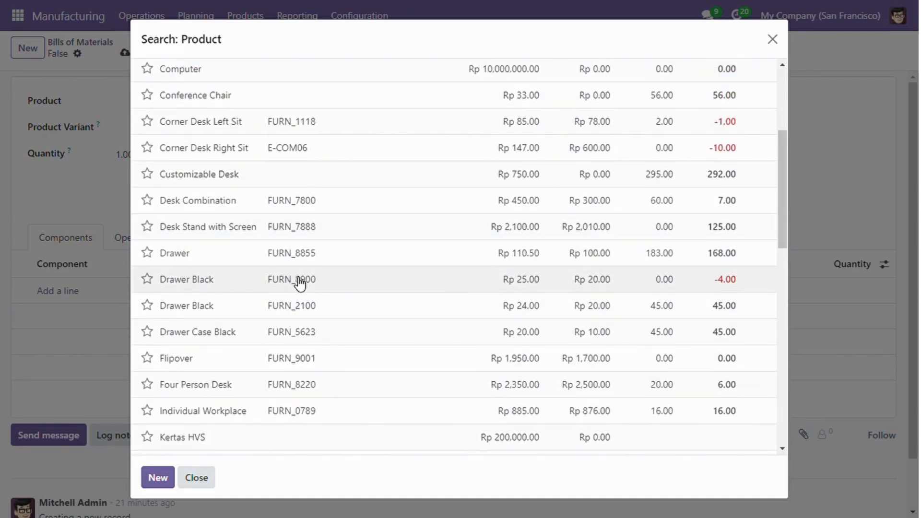
click(285, 283)
- Keep the bill of materials quantity at 1.00 and set its BoM type to Subcontracting
click(134, 160)
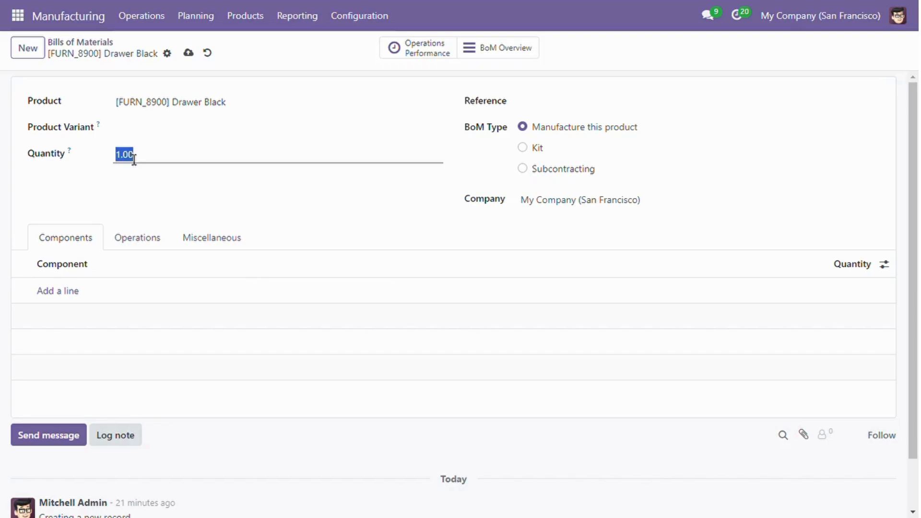
click(151, 160)
click(152, 177)
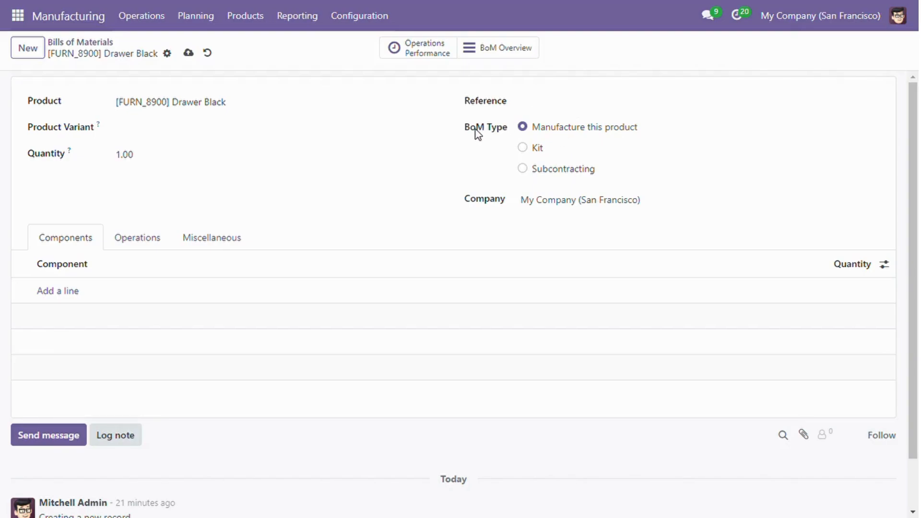
click(523, 169)
scroll(113, 278, down, 1)
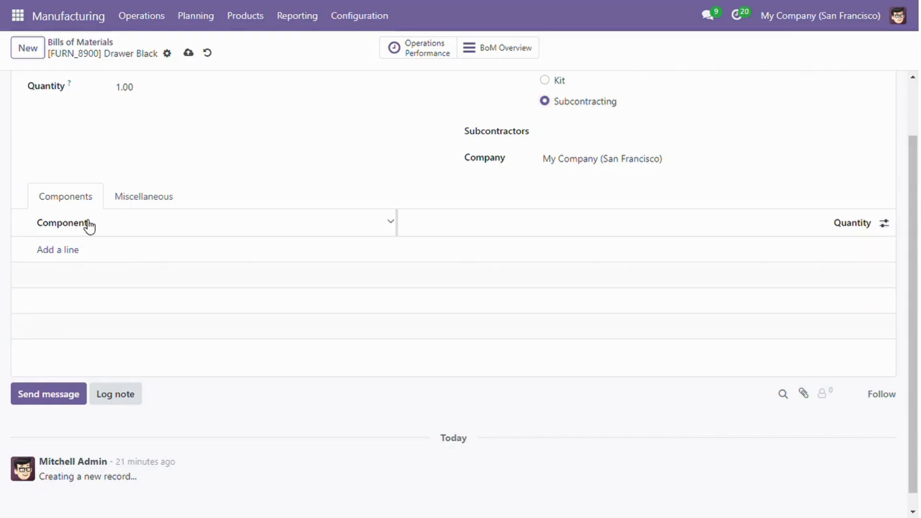
scroll(87, 223, up, 1)
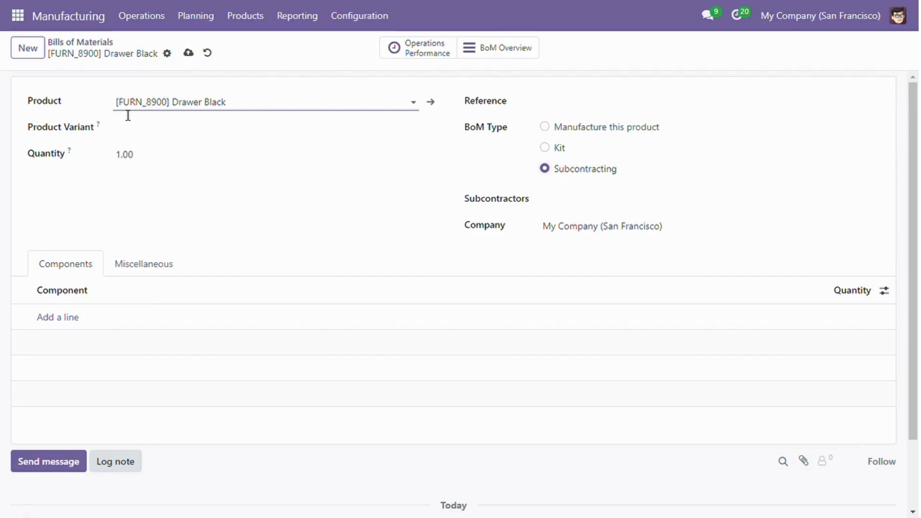
- Add [CONS_25630] Screw and [CONS_89957] Bolt as components of the bill of materials
click(63, 325)
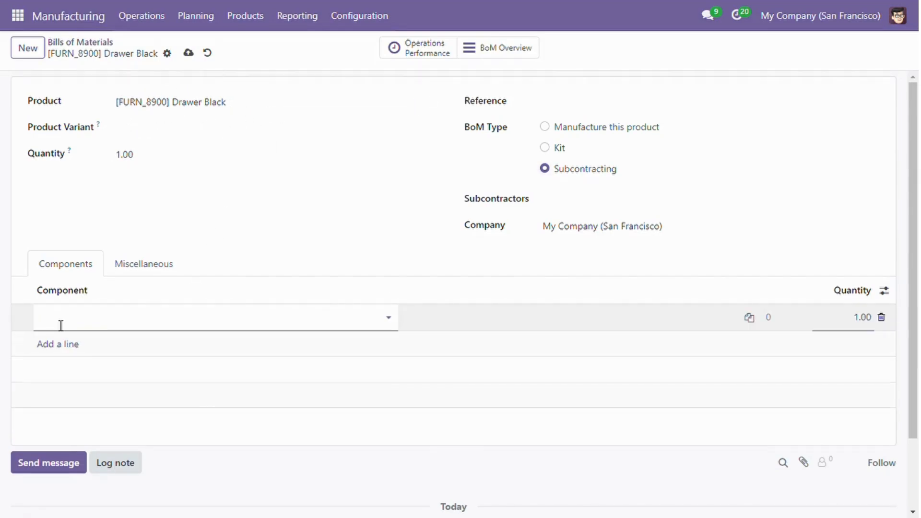
click(395, 328)
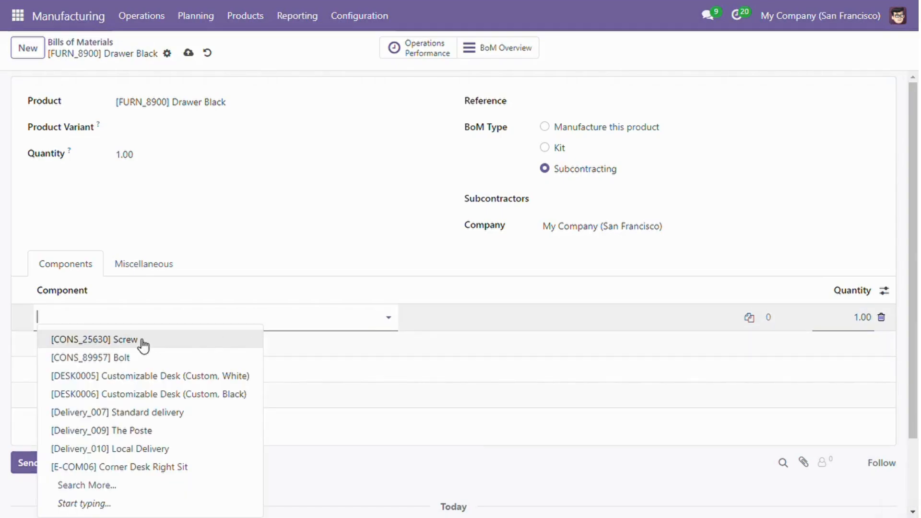
click(143, 345)
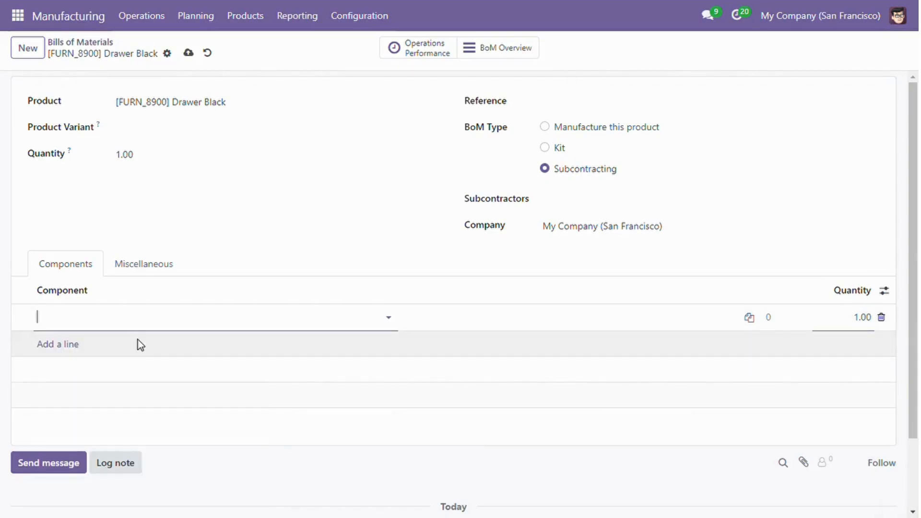
click(59, 347)
scroll(168, 321, down, 2)
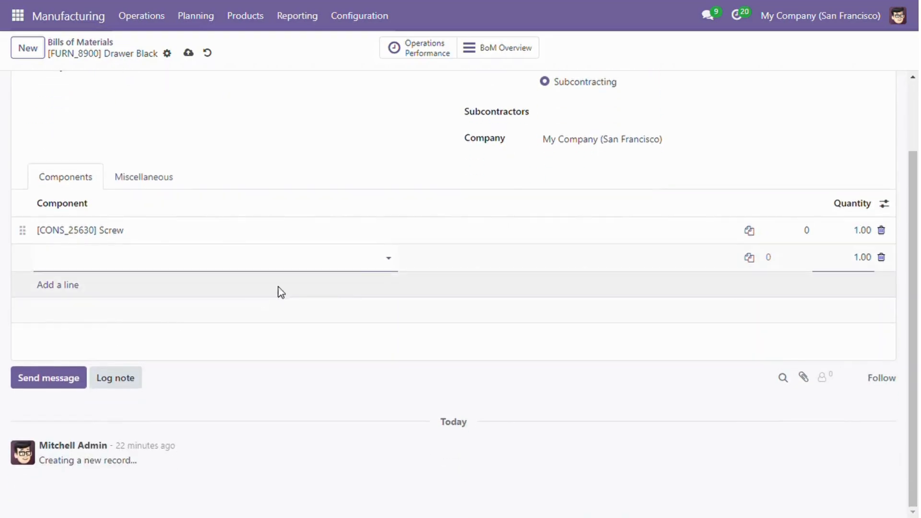
click(398, 266)
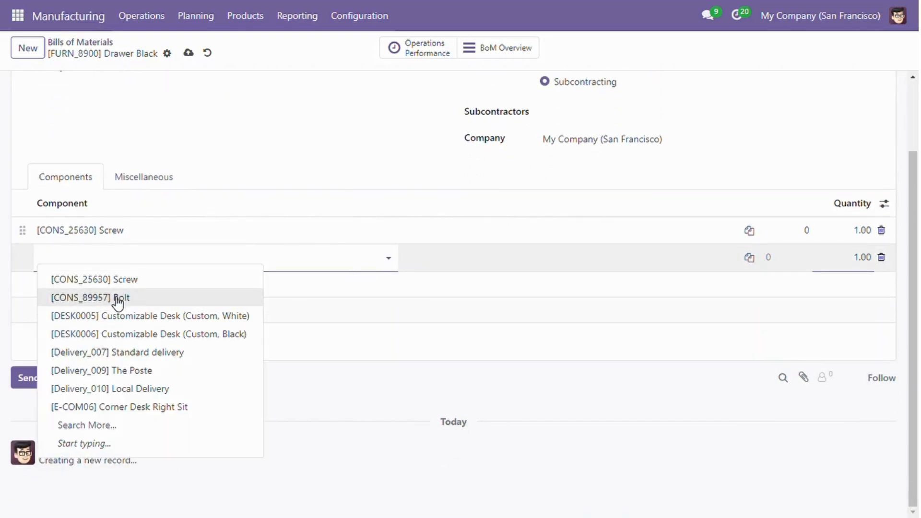
click(117, 299)
- Add [FURN_7023] Wood Panel as a third component, picking it from the full product search list
click(67, 290)
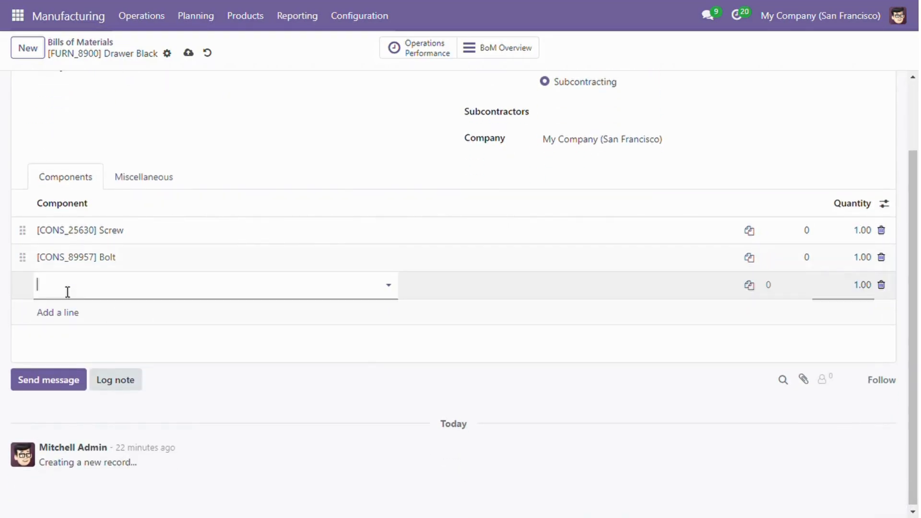
click(396, 290)
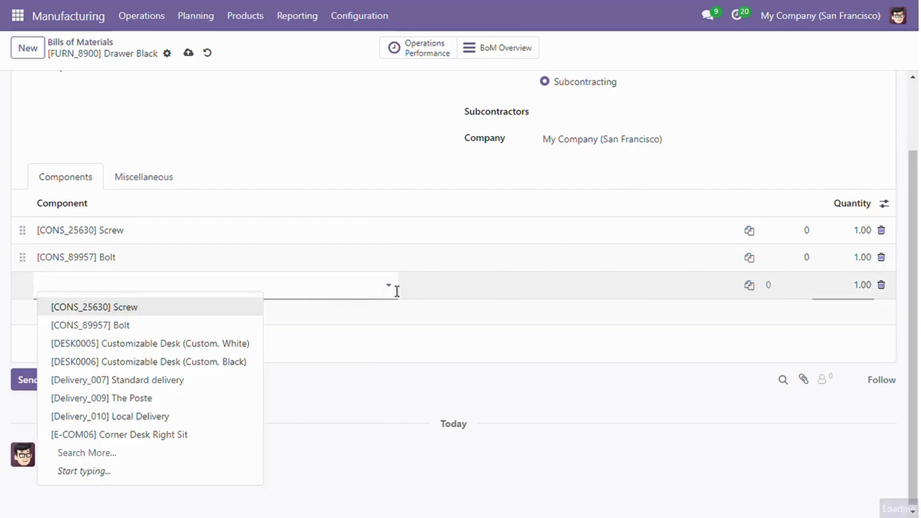
click(93, 454)
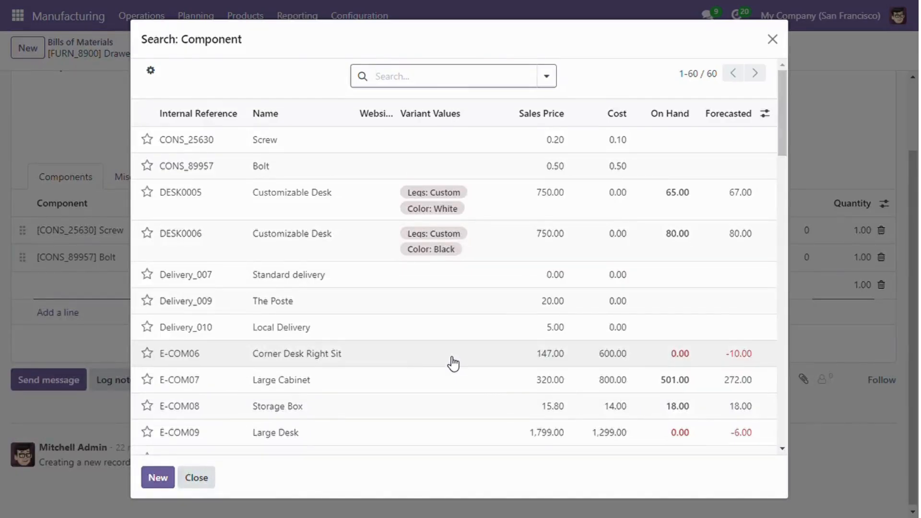
scroll(454, 364, down, 8)
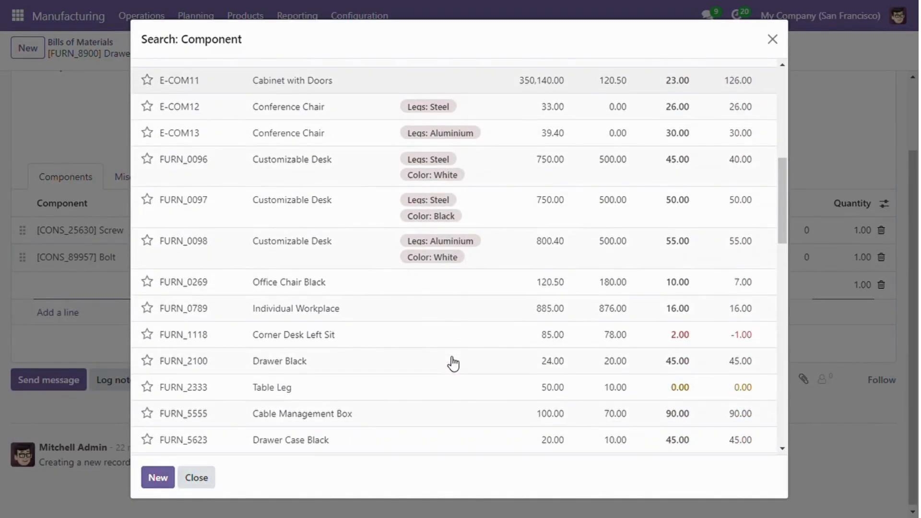
scroll(454, 364, down, 5)
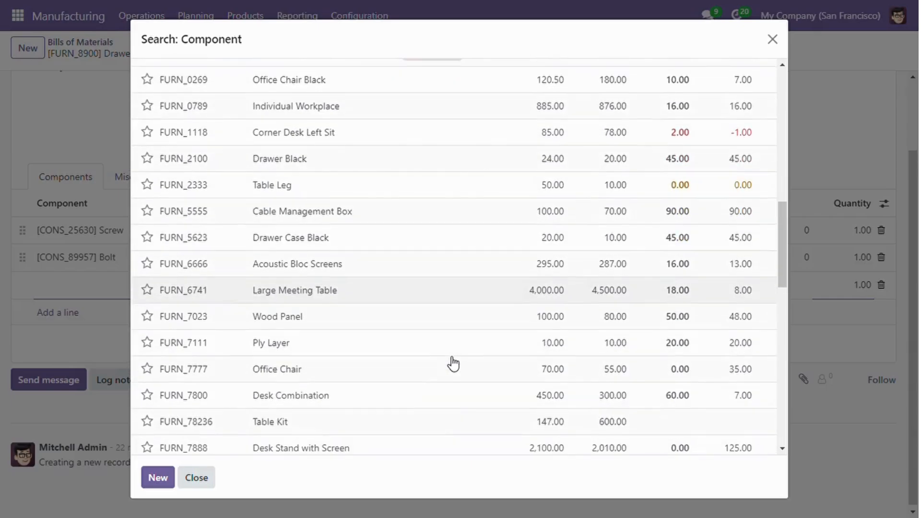
scroll(453, 364, down, 2)
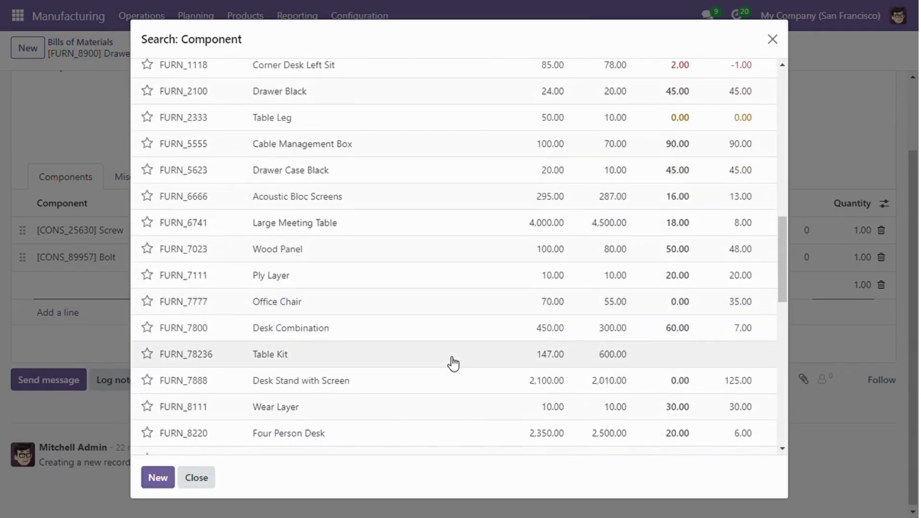
click(301, 252)
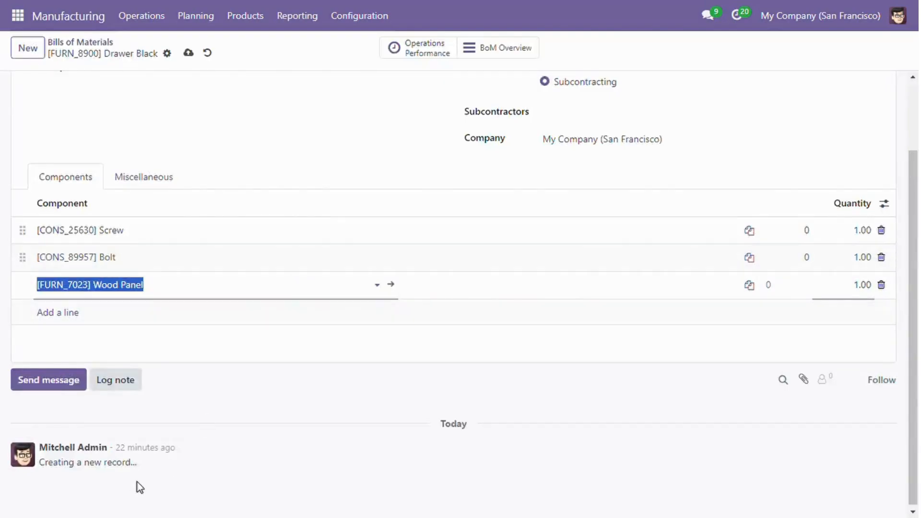
click(268, 348)
- Set the component quantities to 10 for Screw, 5 for Bolt and 4 for Wood Panel
scroll(871, 280, up, 3)
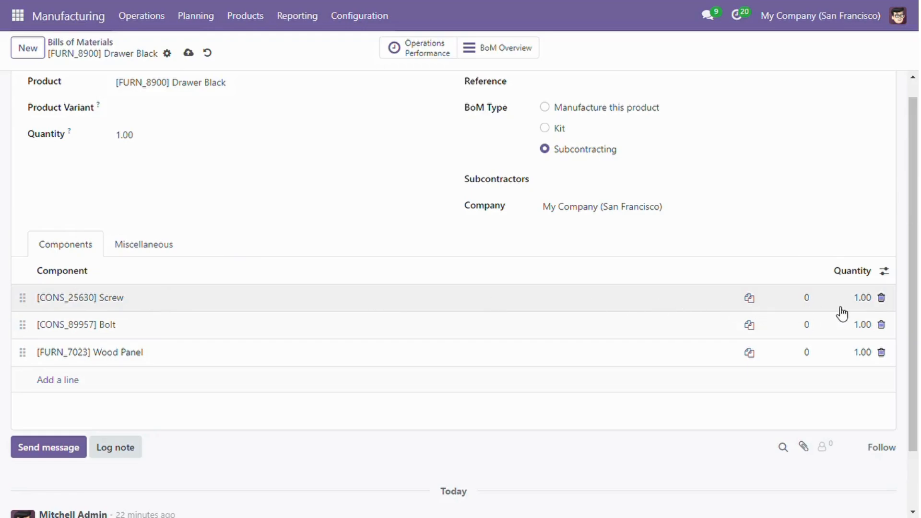
click(865, 302)
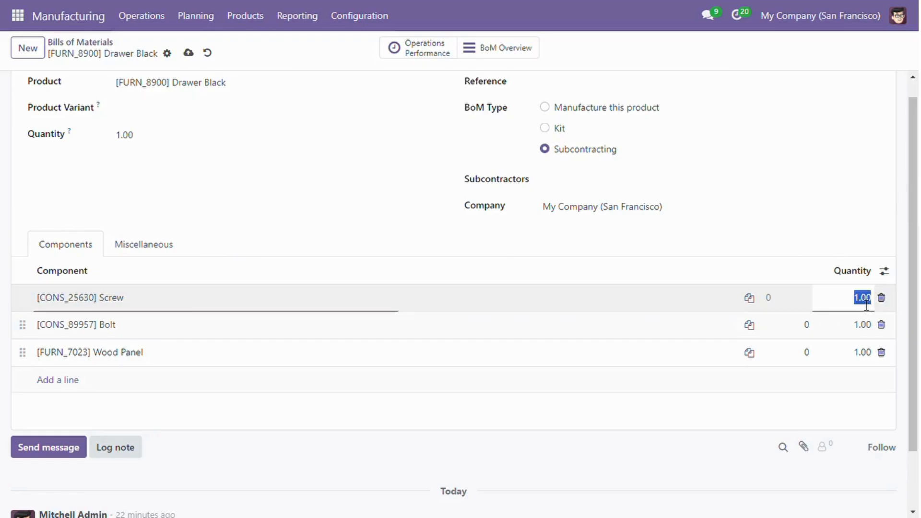
text(10)
click(868, 332)
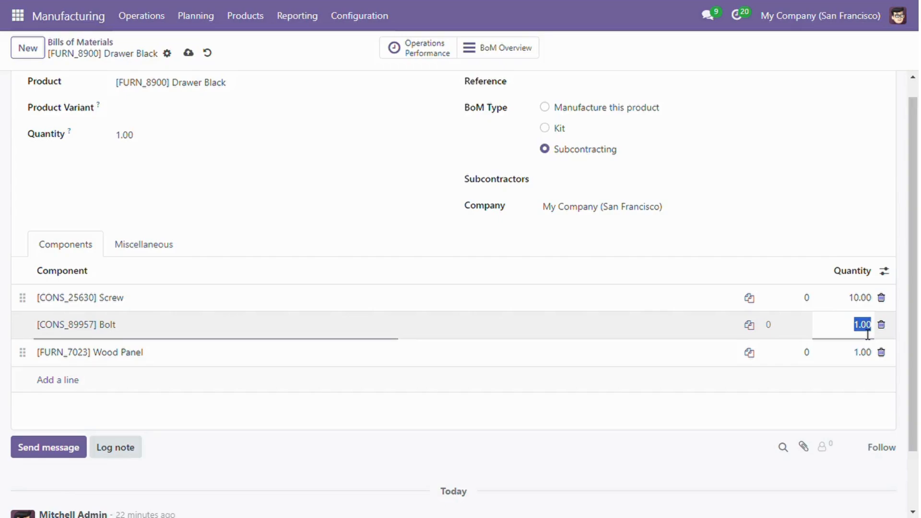
text(5)
click(866, 352)
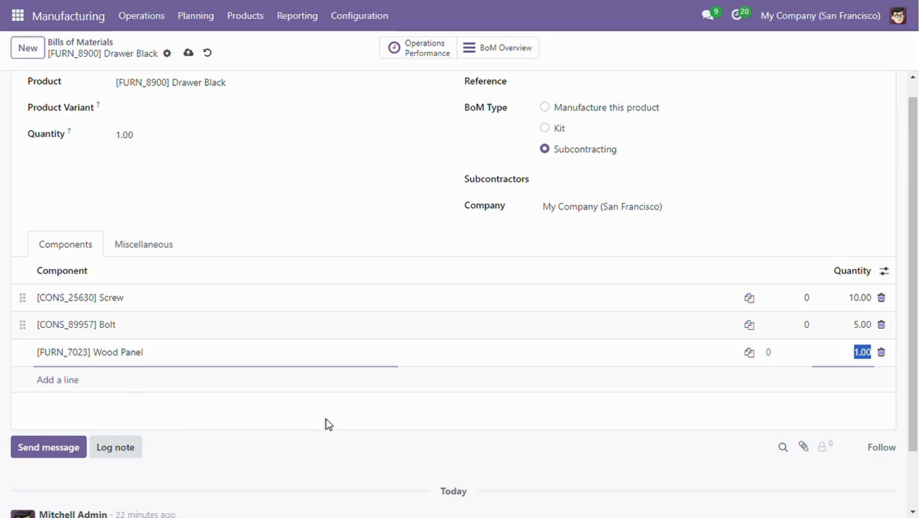
text(4)
click(351, 418)
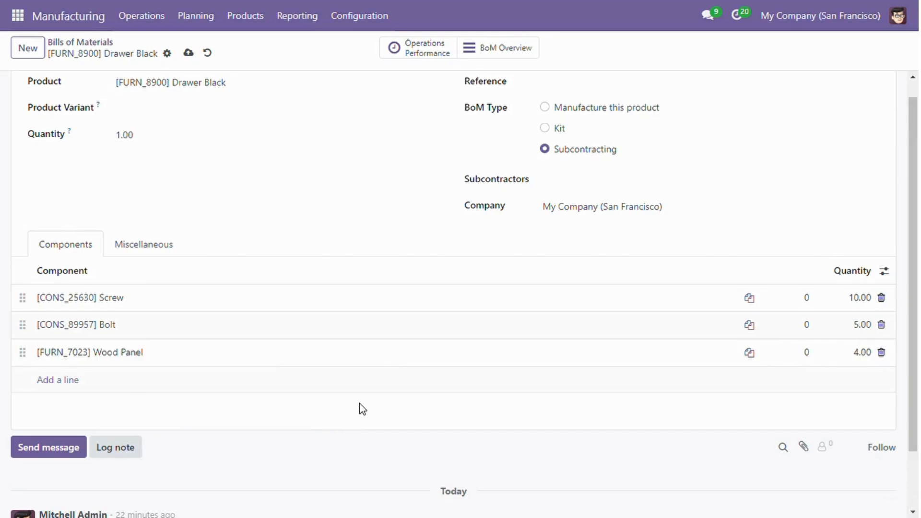
- Assign the last suggested contact as subcontractor on the Drawer Black bill of materials
scroll(360, 409, up, 1)
scroll(360, 409, down, 3)
scroll(360, 409, up, 3)
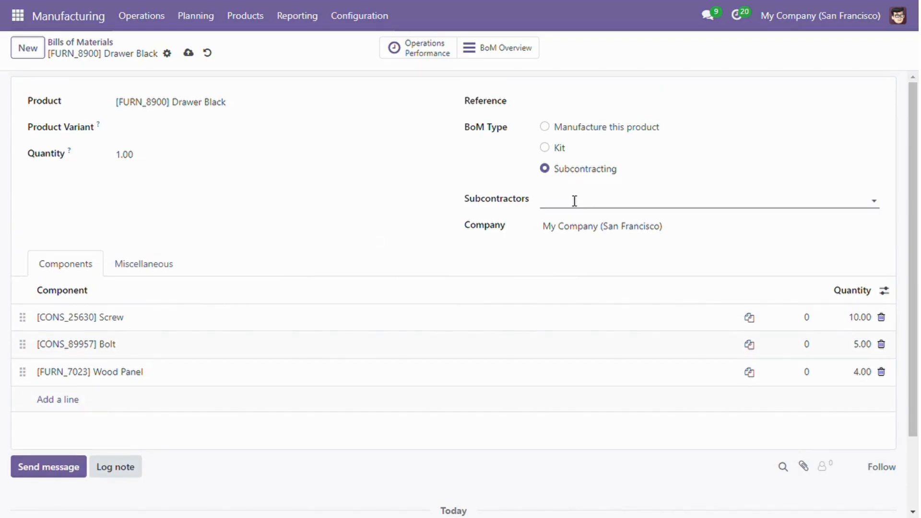
click(882, 207)
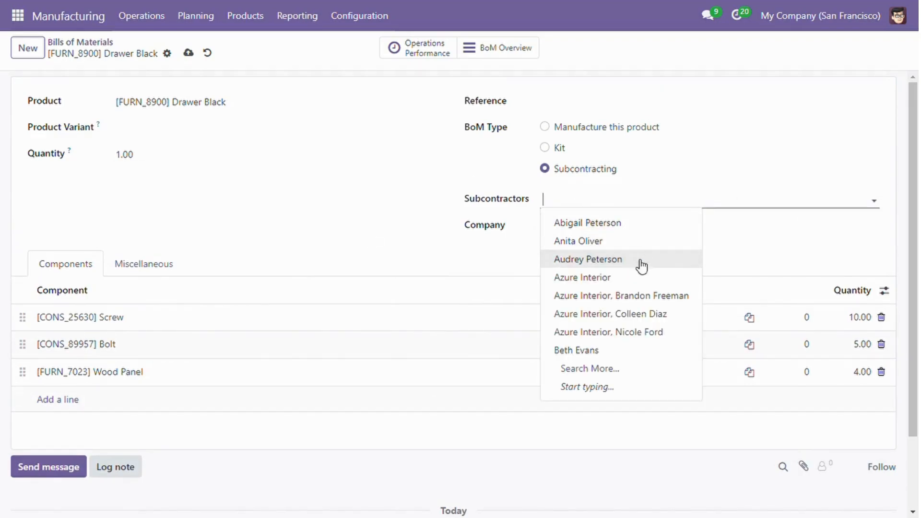
click(620, 349)
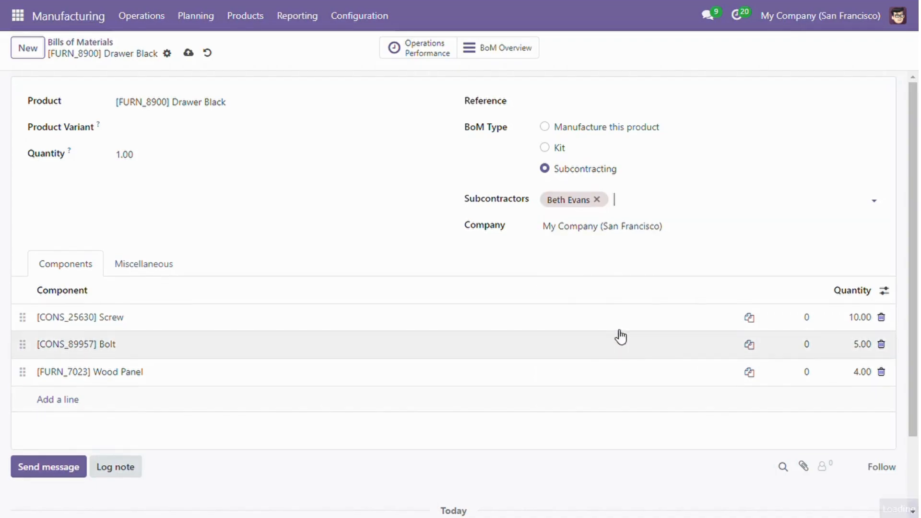
- Keep My Company (San Francisco) as the company and save the bill of materials
click(599, 229)
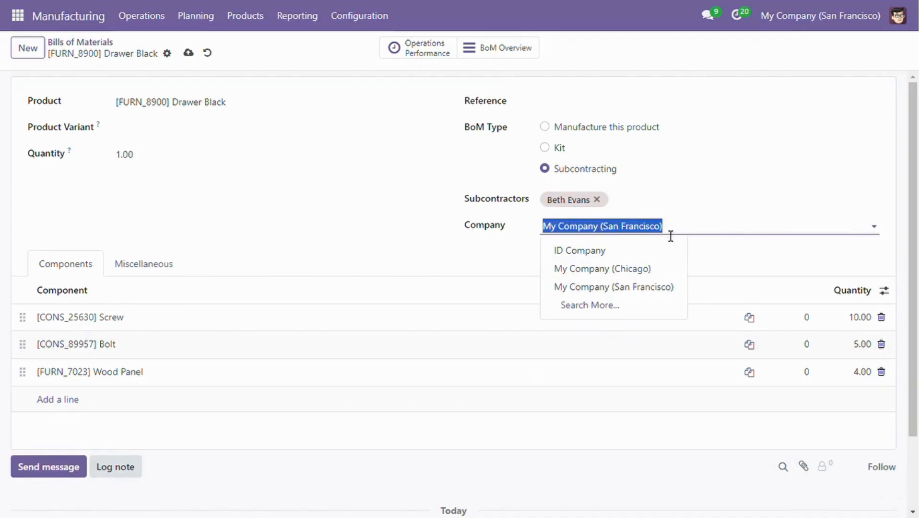
click(705, 231)
click(360, 187)
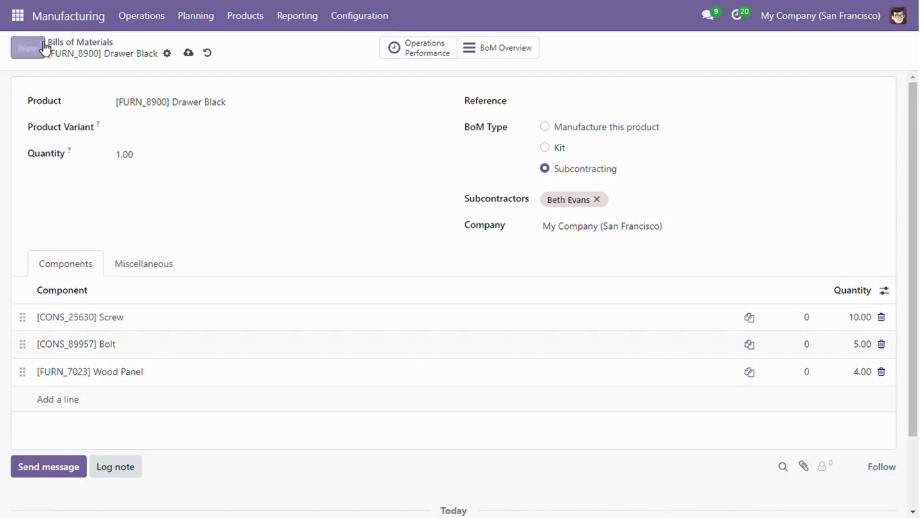
click(188, 61)
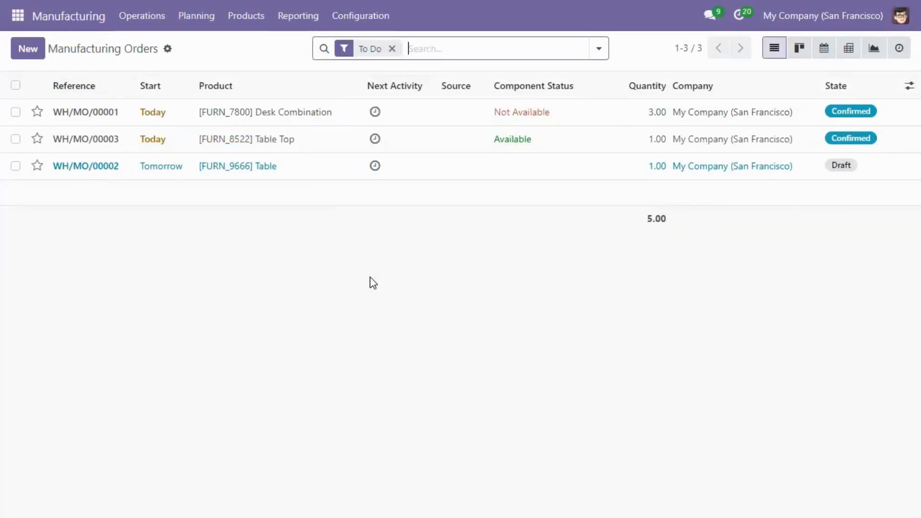
- Look through the manufacturing product list for the [FURN_8900] Drawer Black entry
click(240, 21)
click(267, 46)
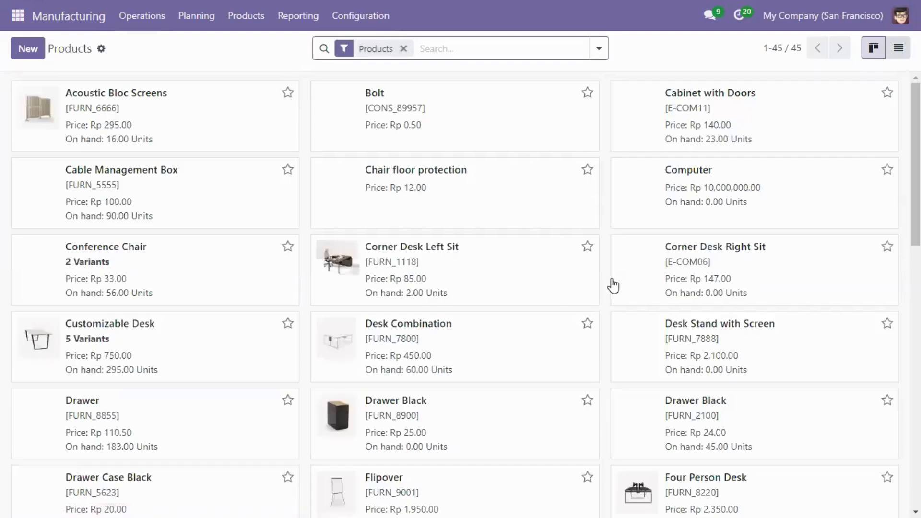
scroll(605, 93, down, 4)
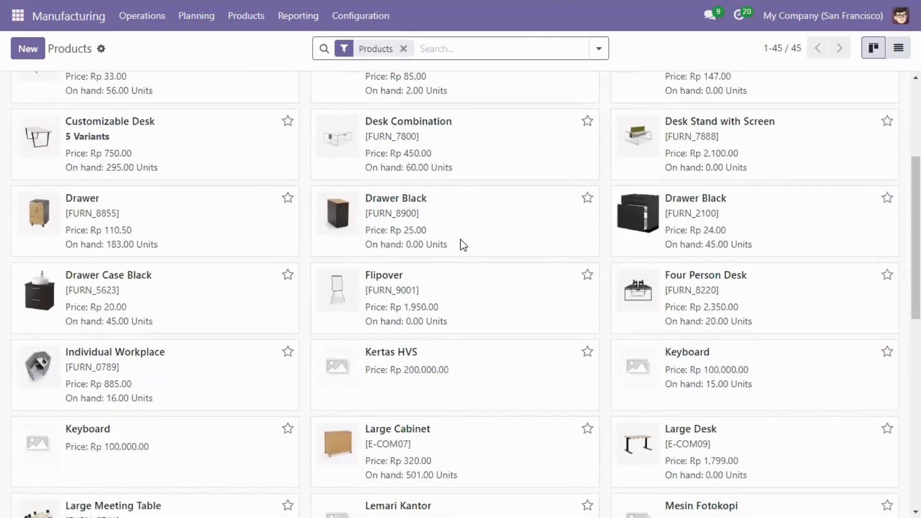
scroll(419, 240, up, 4)
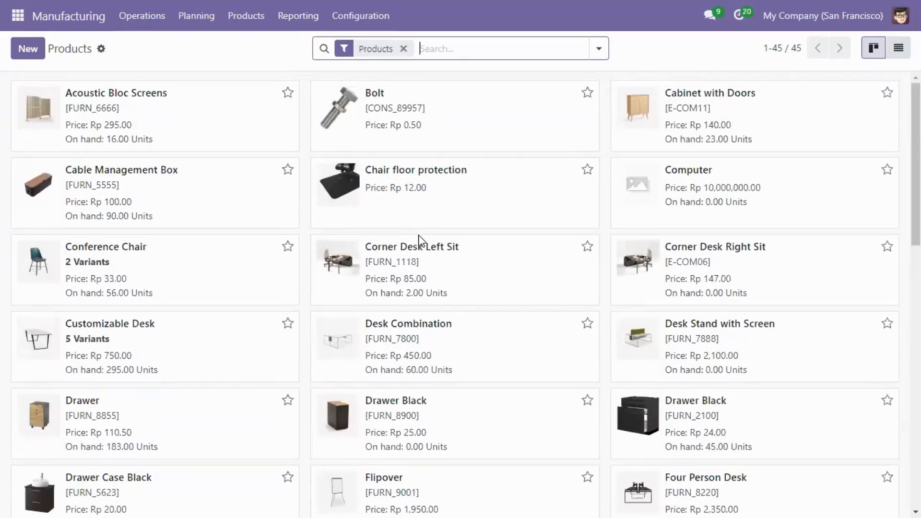
- Create a new manufacturing order for [FURN_8900] Drawer Black, finding the product by searching "drawer black"
click(144, 15)
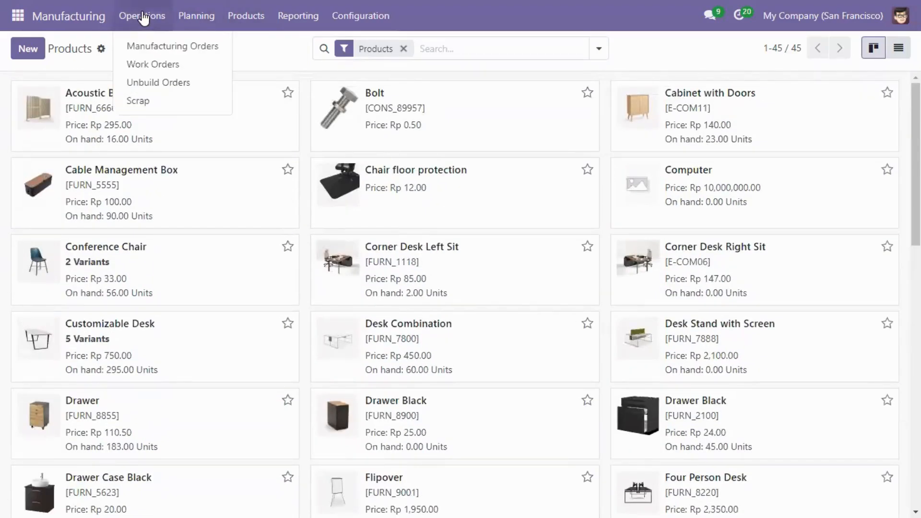
click(149, 52)
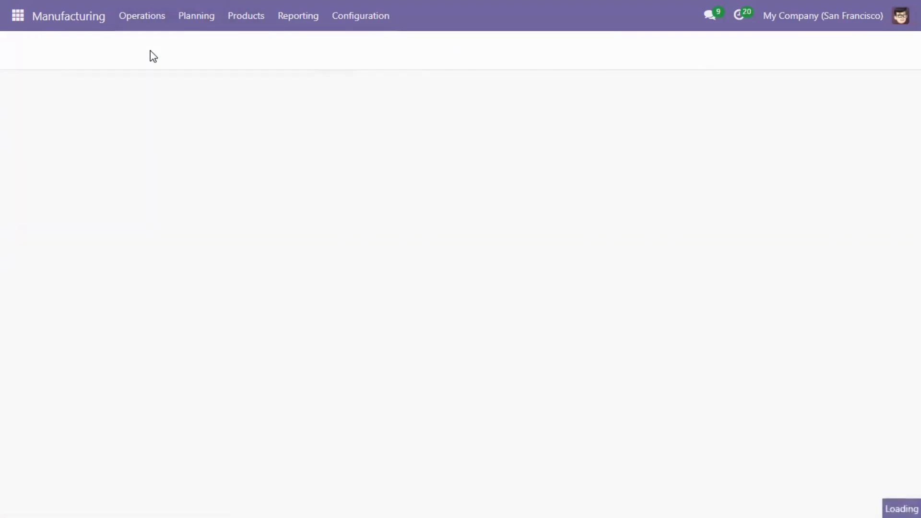
click(29, 55)
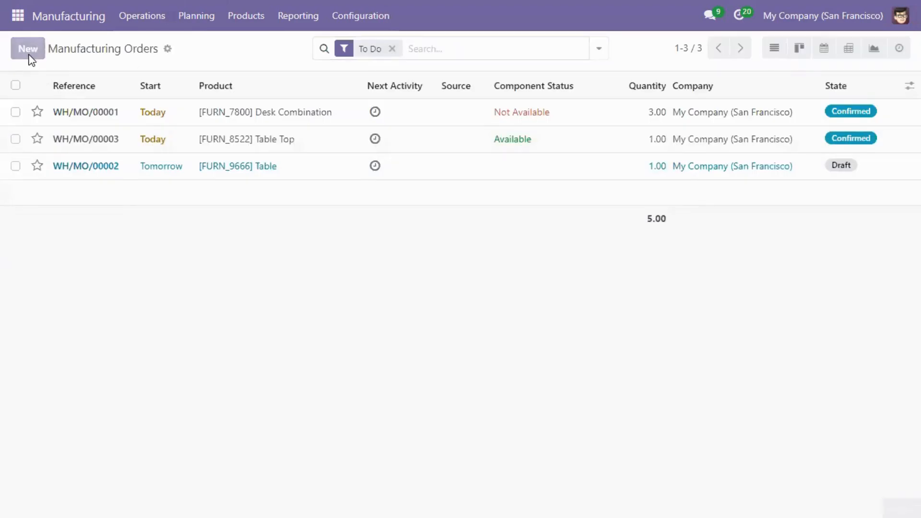
click(439, 181)
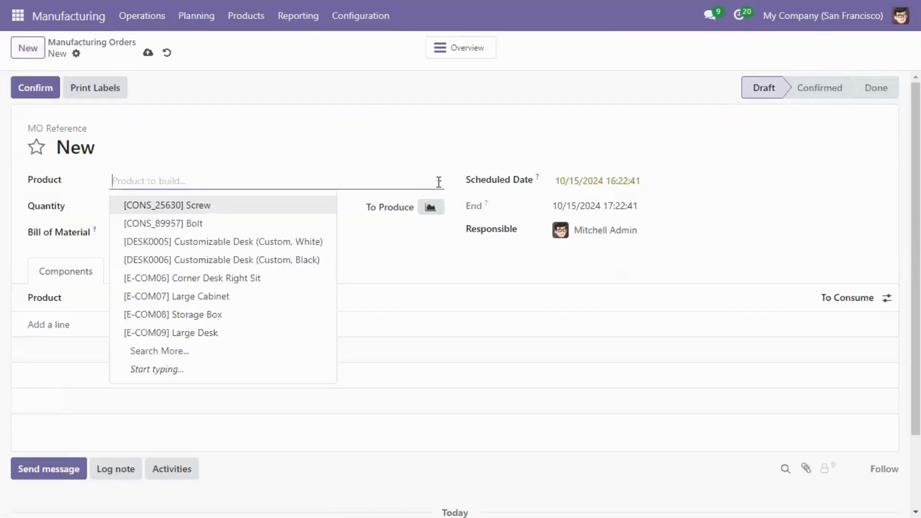
text(dra)
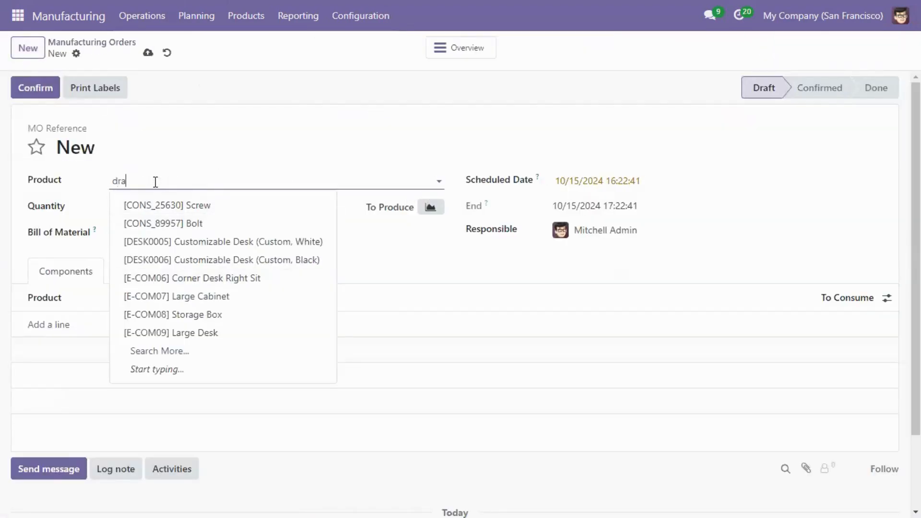
text(wer black)
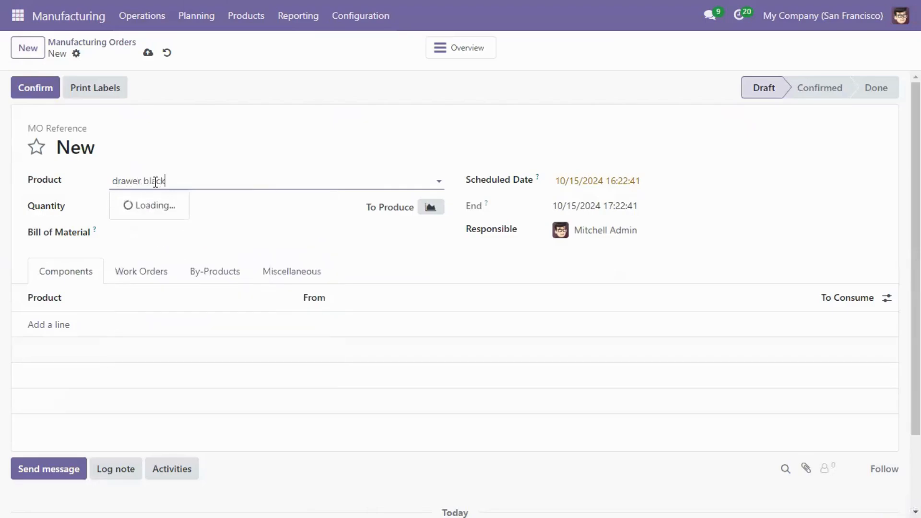
click(203, 223)
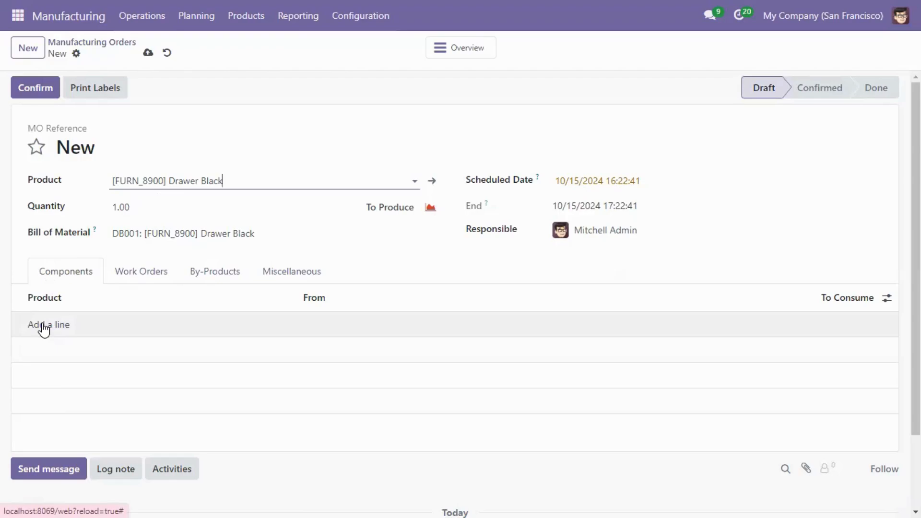
- Add [CONS_25630] Screw and [CONS_89957] Bolt as components of the manufacturing order
click(45, 329)
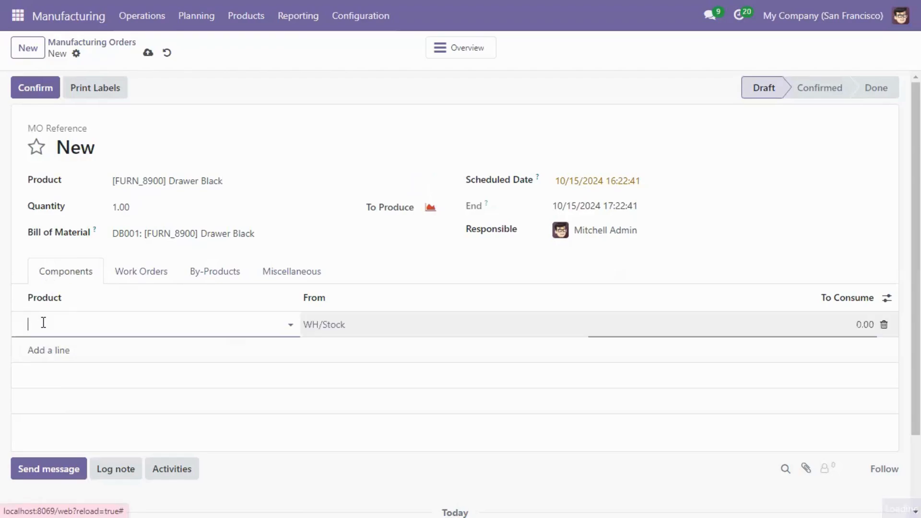
click(291, 328)
click(120, 139)
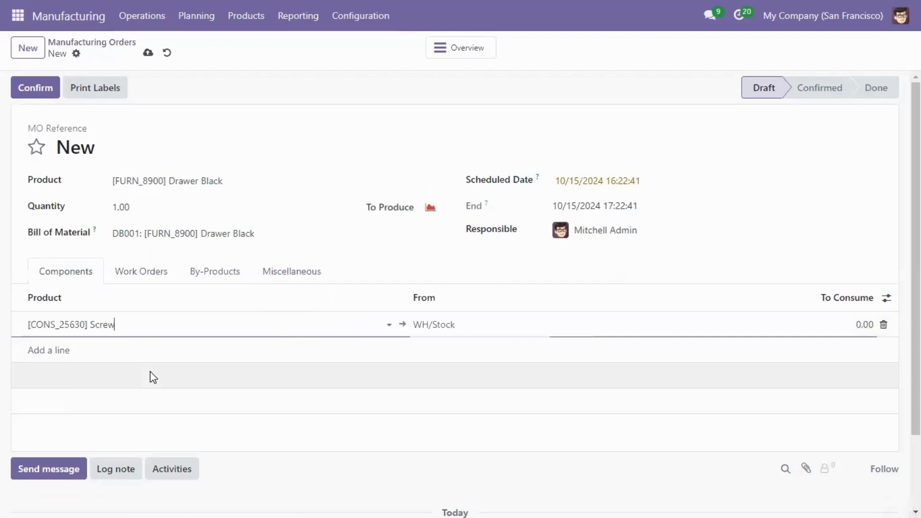
click(41, 355)
click(338, 350)
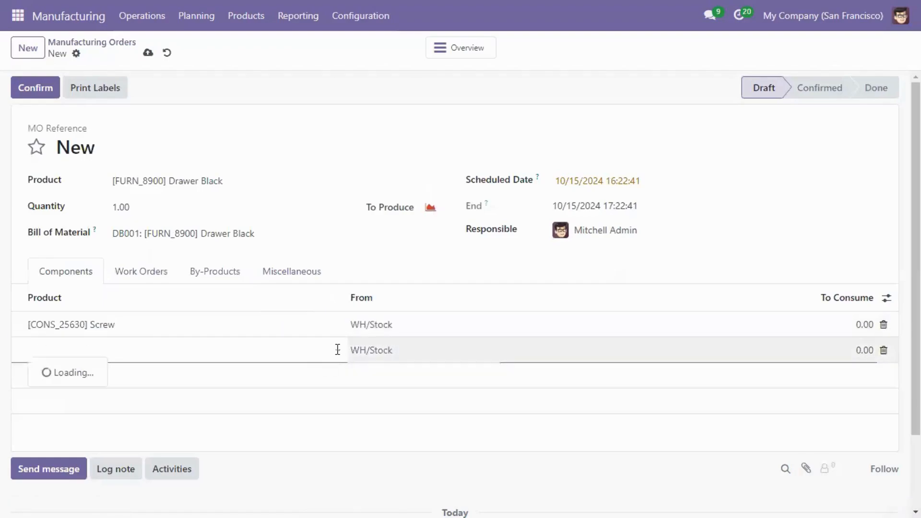
click(144, 182)
- Add [FURN_7023] Wood Panel as the order's third component, searching for "wood panel"
click(45, 376)
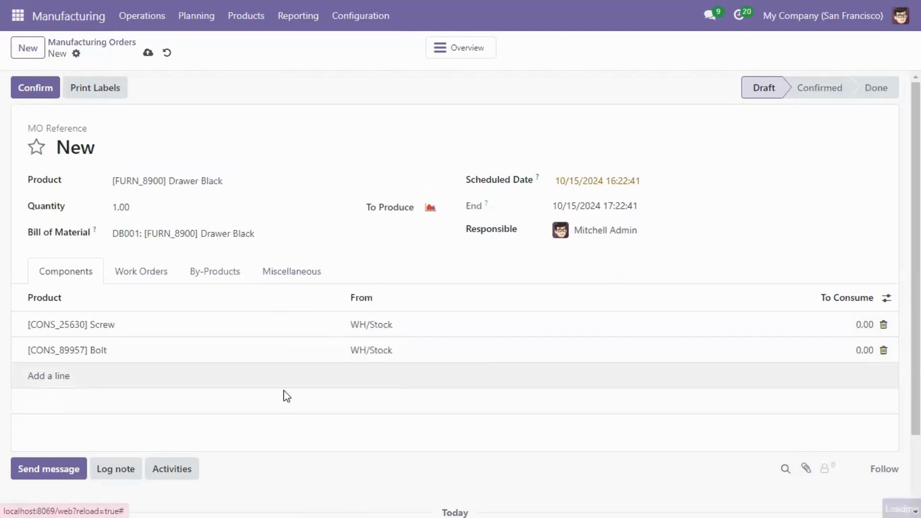
click(338, 375)
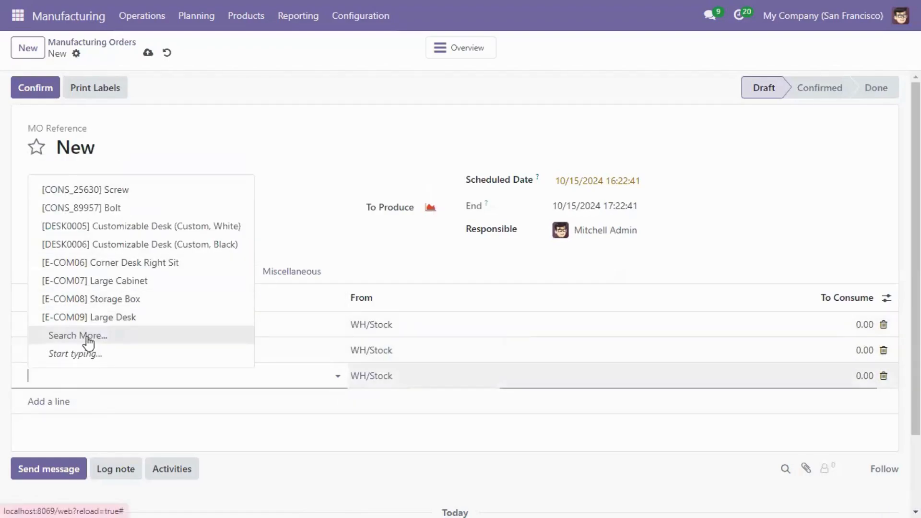
click(54, 379)
text(woo)
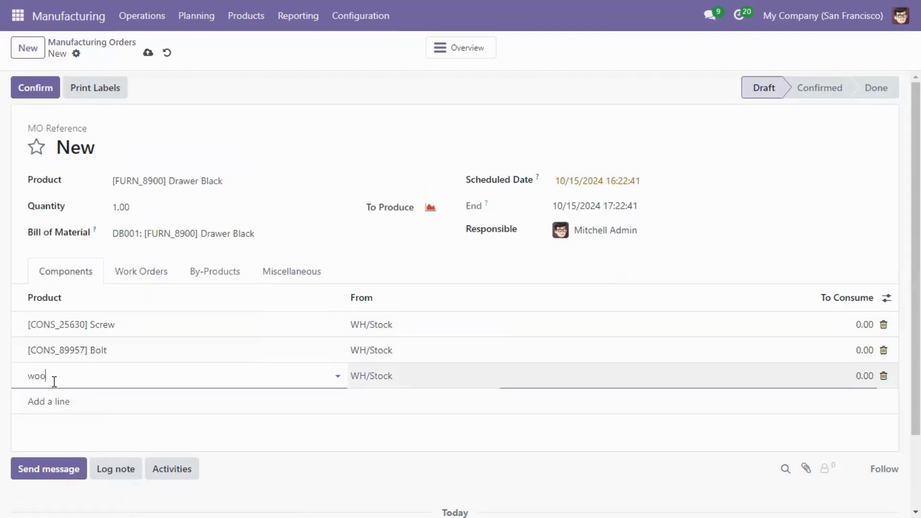
text(d panel)
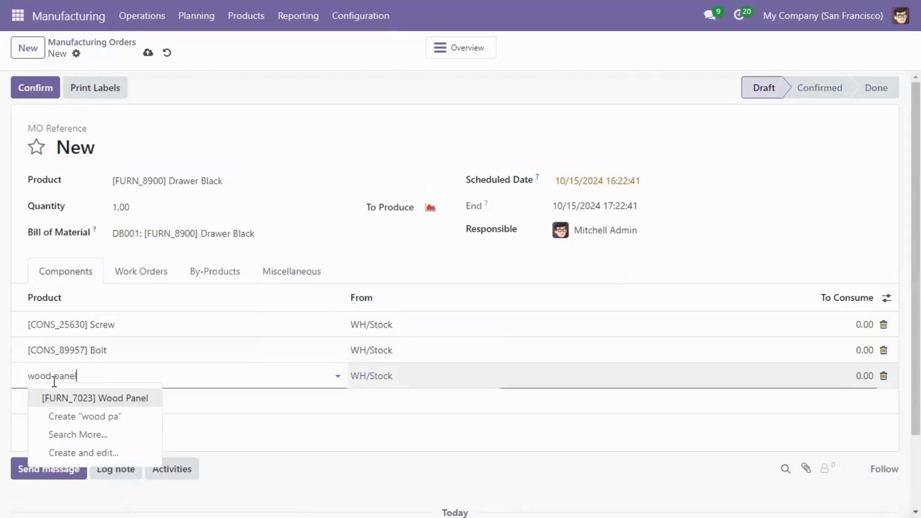
click(62, 394)
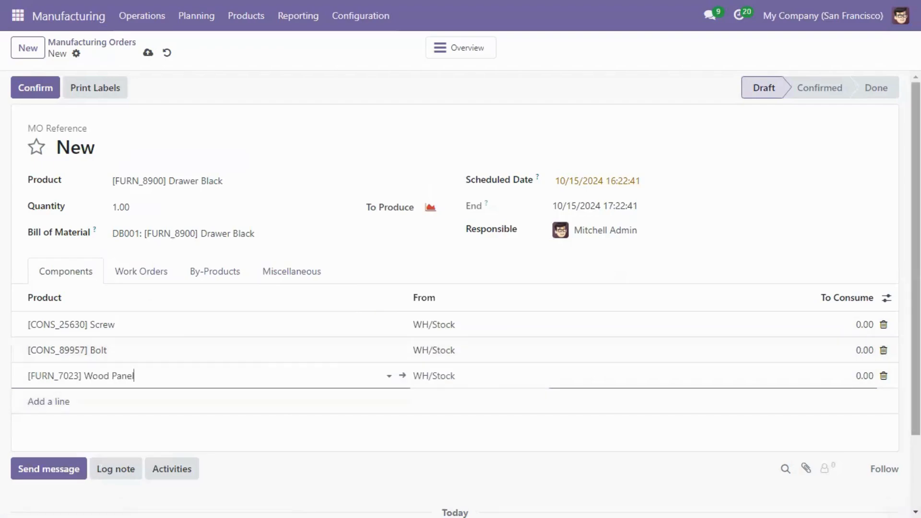
- Set the quantities to consume to 10 for Screw, 5 for Bolt and 4 for Wood Panel
scroll(808, 333, down, 2)
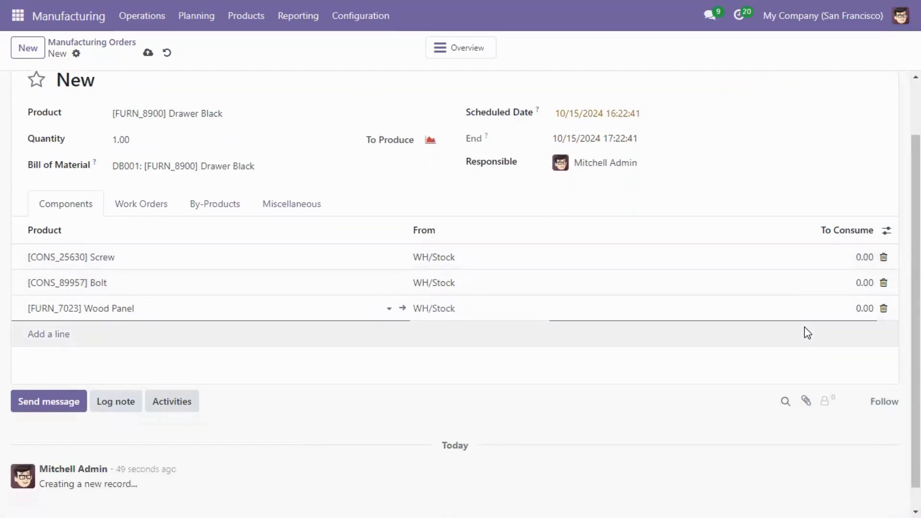
click(863, 257)
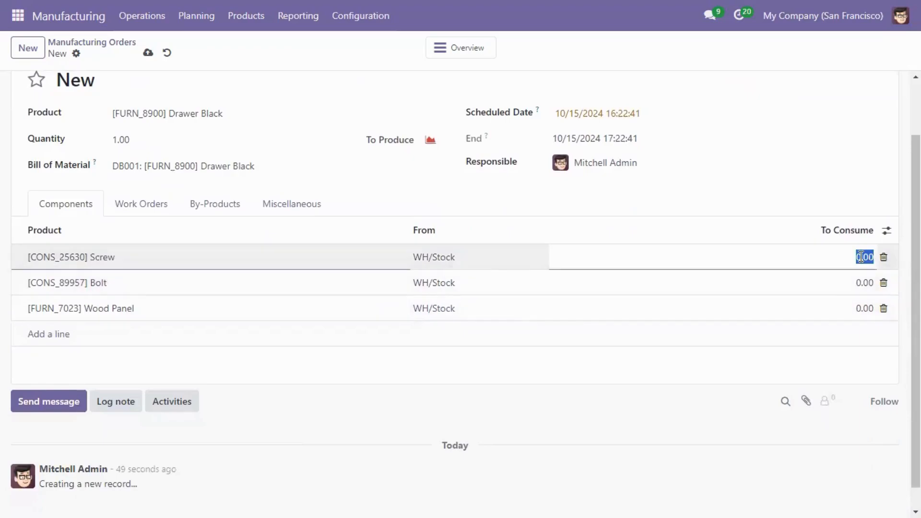
text(10)
click(864, 282)
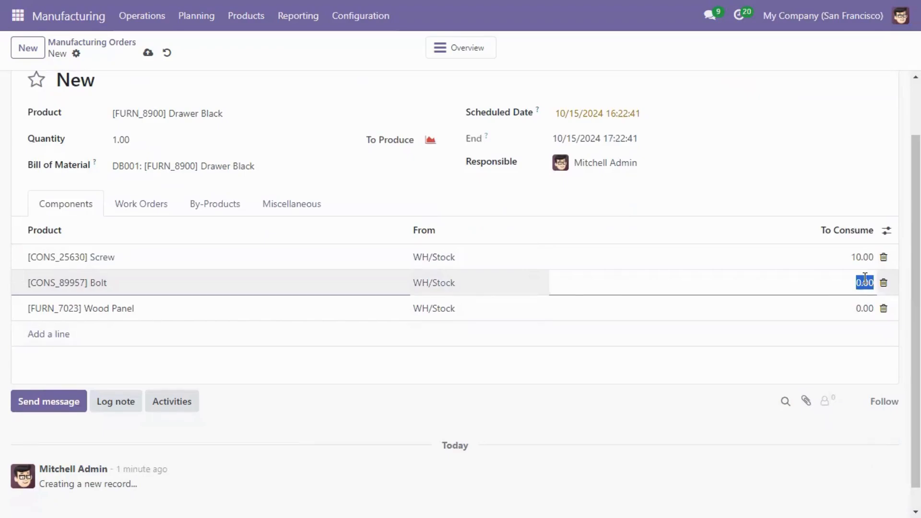
text(5)
click(870, 311)
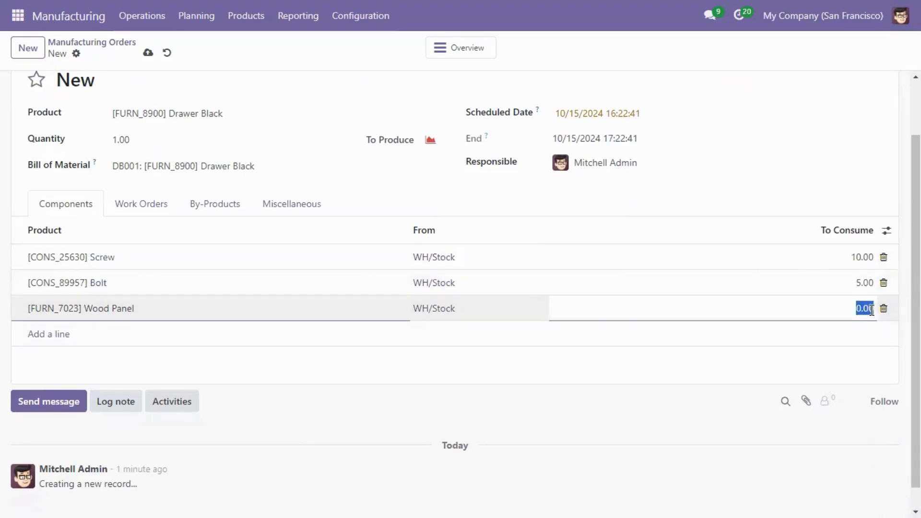
text(4)
click(864, 340)
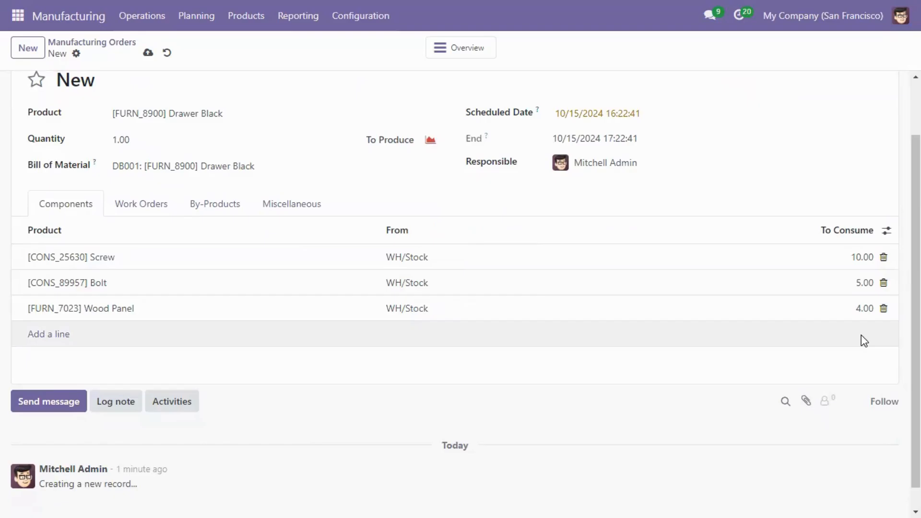
- Set the manufacturing order's scheduled date to 10/16/2024
scroll(716, 325, down, 1)
scroll(717, 325, up, 1)
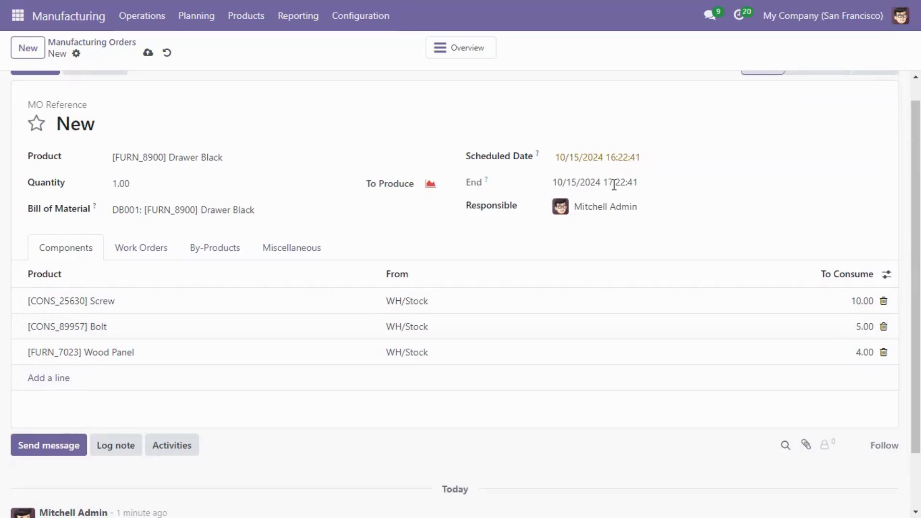
click(643, 163)
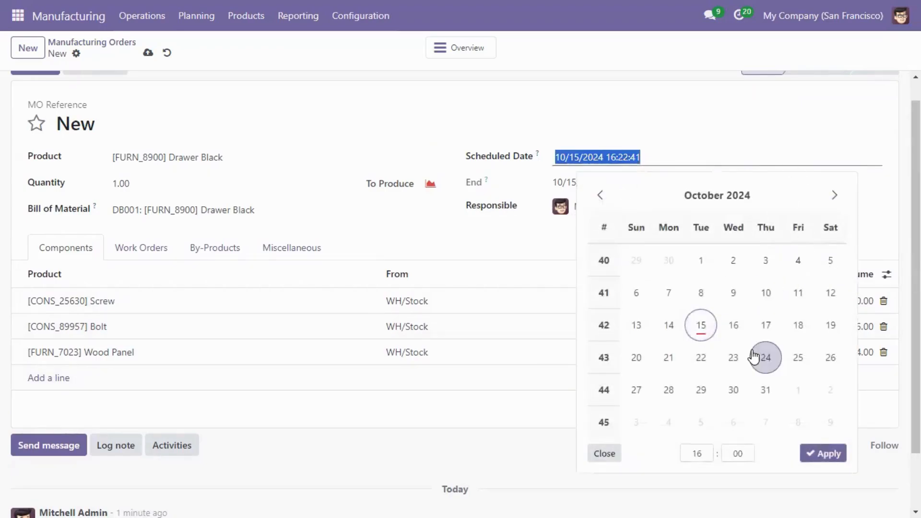
click(738, 327)
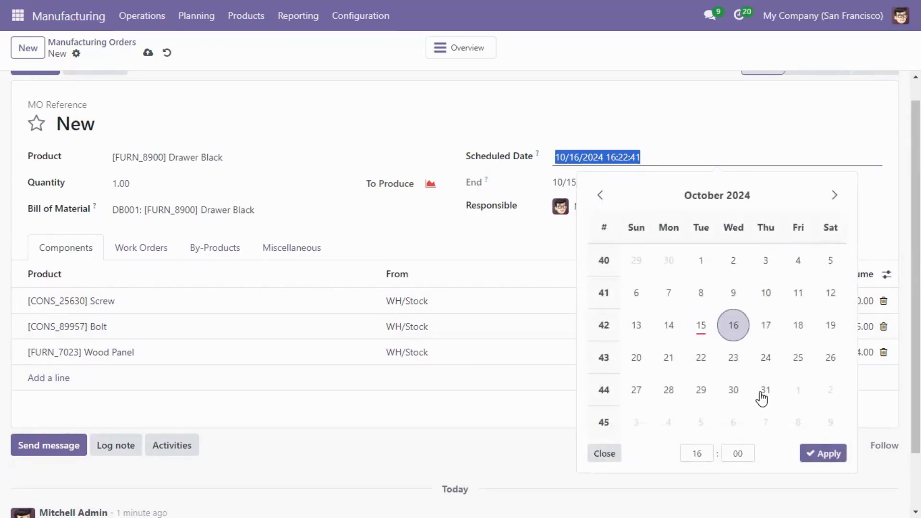
click(811, 454)
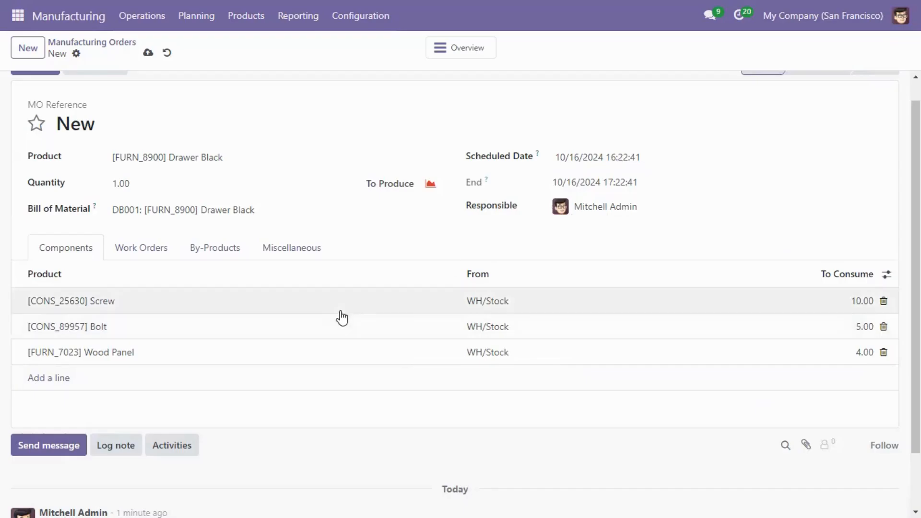
- Confirm the Drawer Black manufacturing order and review its component lines
scroll(307, 293, up, 1)
click(32, 90)
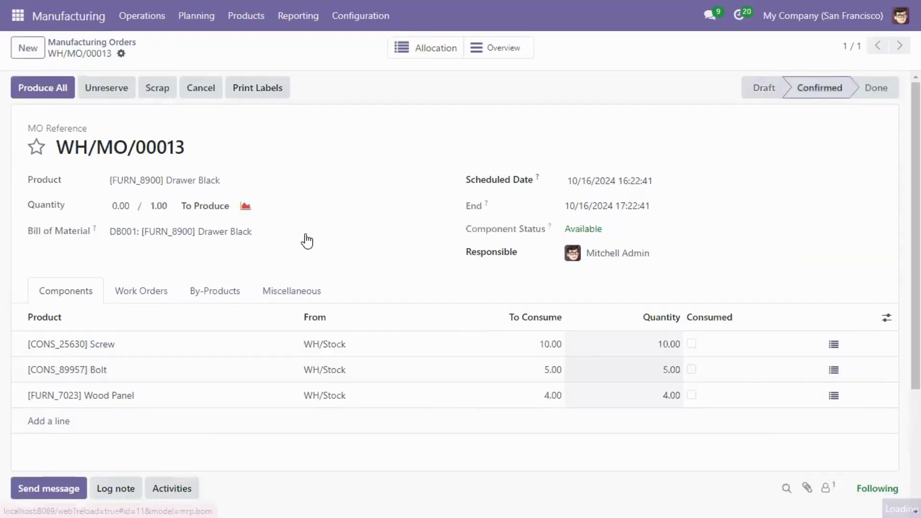
scroll(490, 315, down, 3)
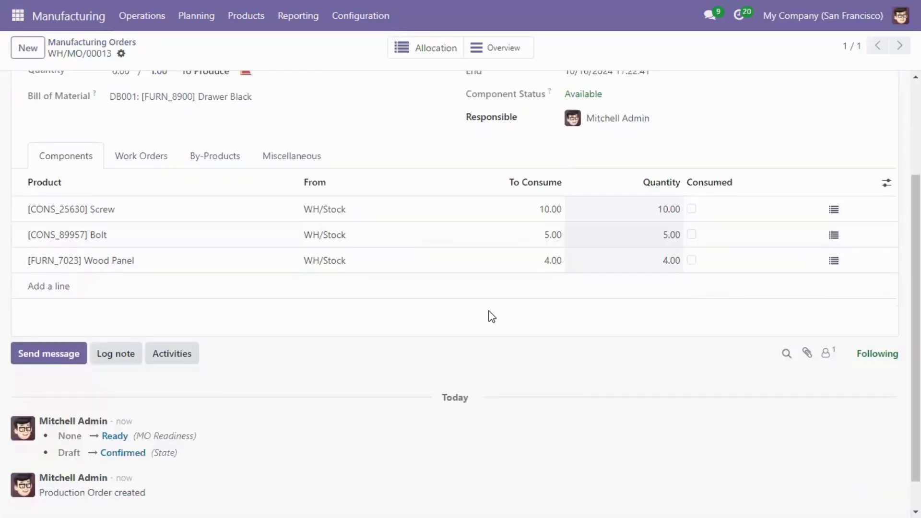
- Mark the Screw, Bolt and Wood Panel components as consumed on the manufacturing order
scroll(695, 280, up, 2)
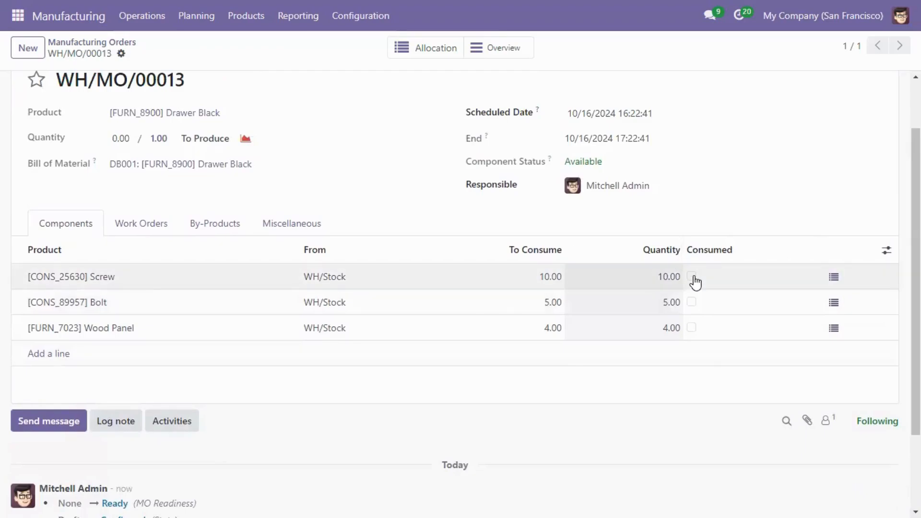
click(693, 280)
click(693, 304)
click(693, 328)
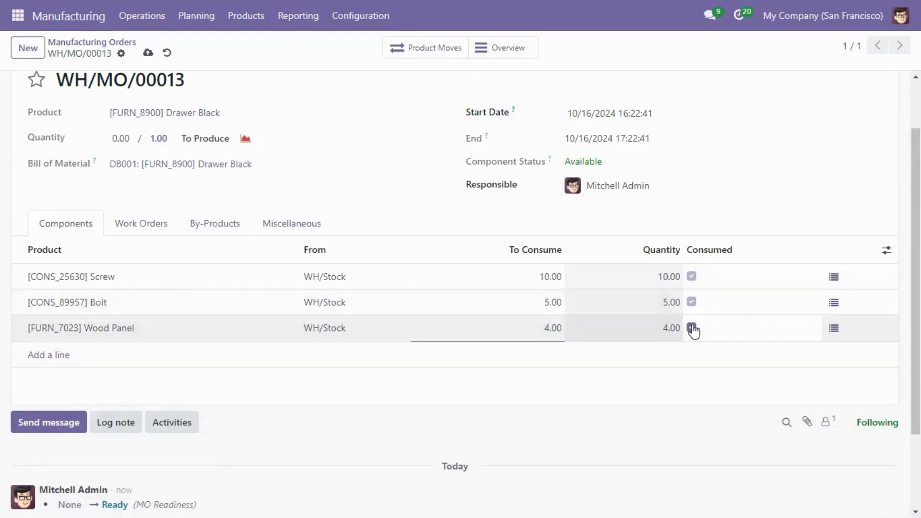
scroll(734, 209, up, 2)
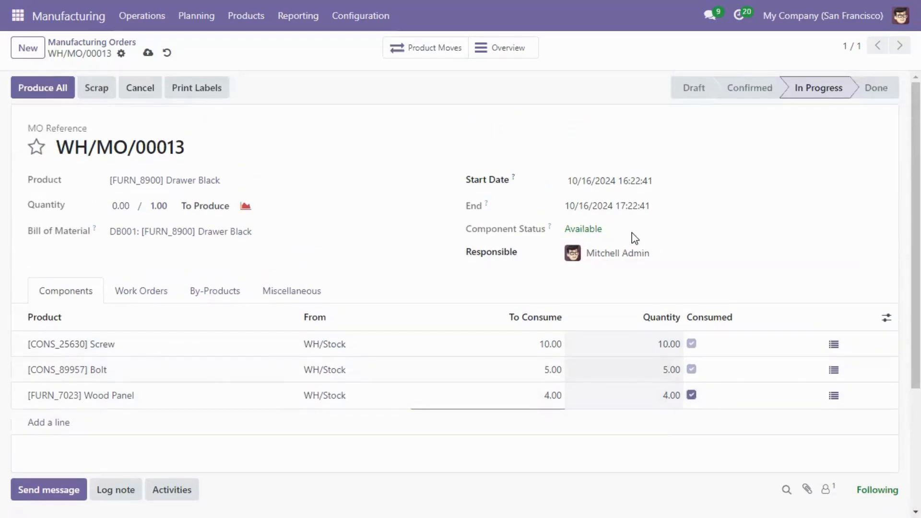
- Check the order's component status and lines, and produce the full quantity of Drawer Black
drag(449, 236, 639, 241)
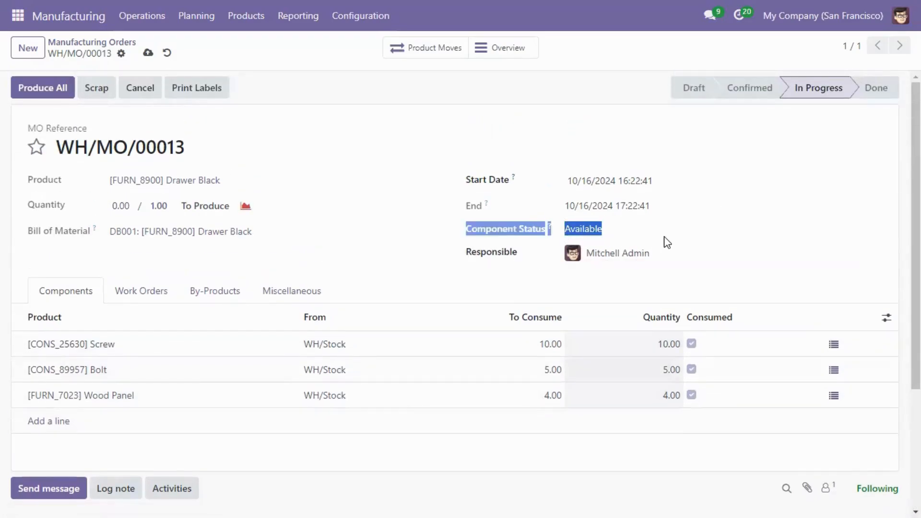
click(716, 241)
scroll(714, 241, down, 1)
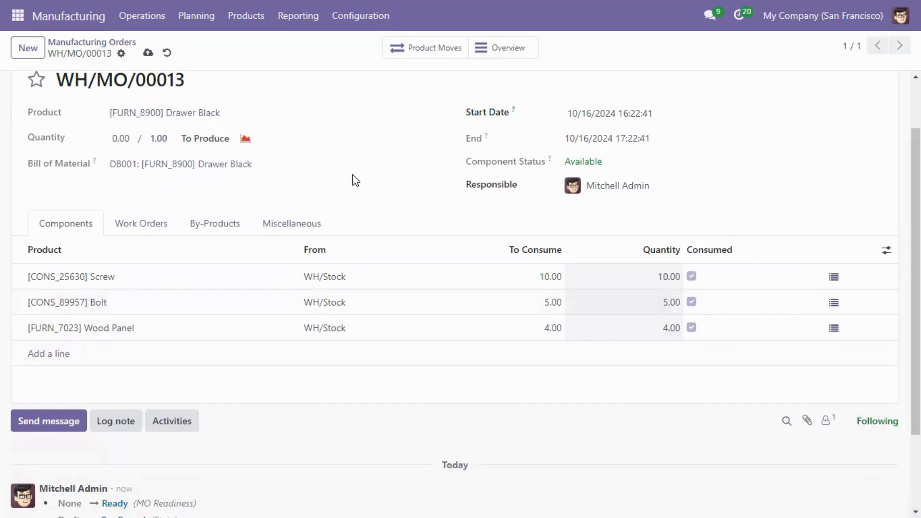
scroll(354, 181, down, 2)
scroll(354, 180, up, 4)
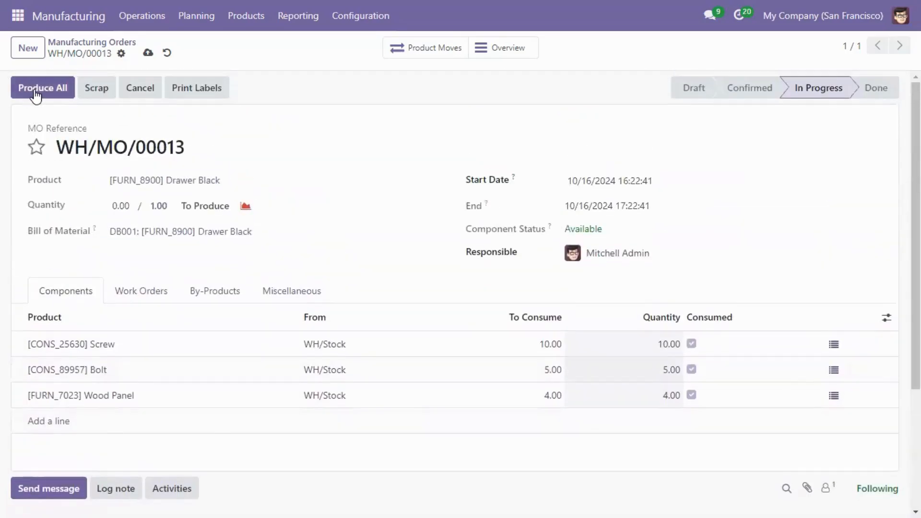
click(58, 86)
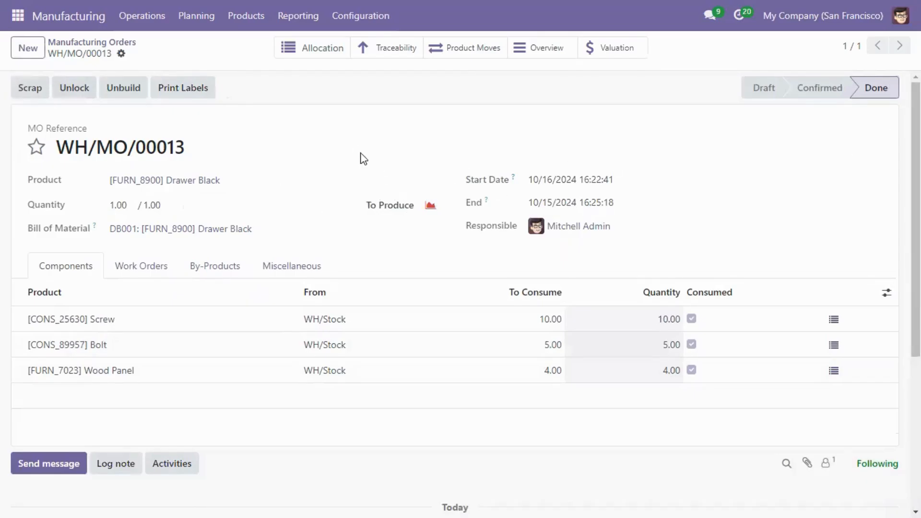
- Open the Manufacturing product list and look through it
click(245, 19)
click(258, 44)
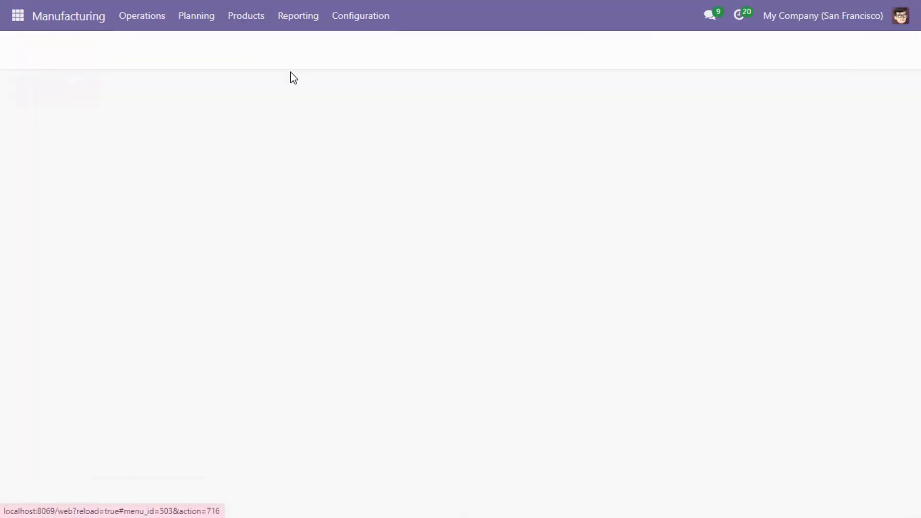
scroll(582, 286, down, 3)
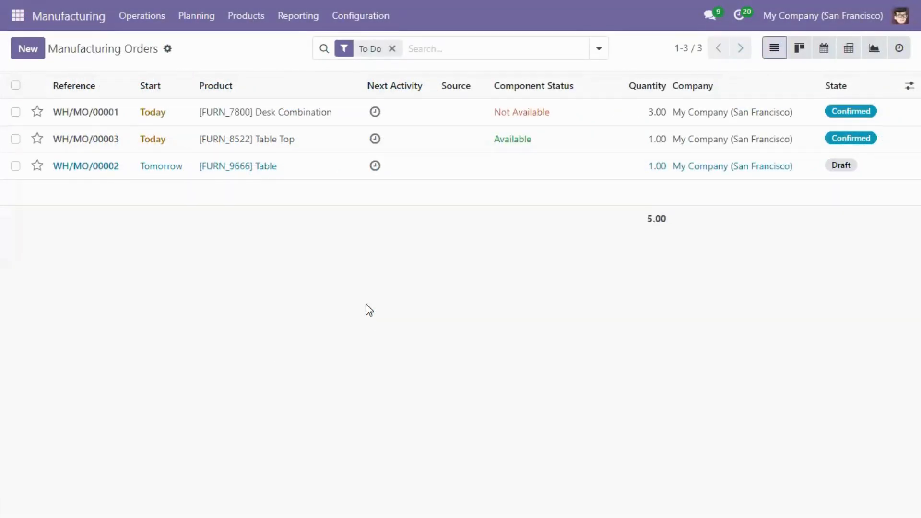
- Switch to the Inventory app and open the reordering rules of the Cabinet with Doors product
click(18, 17)
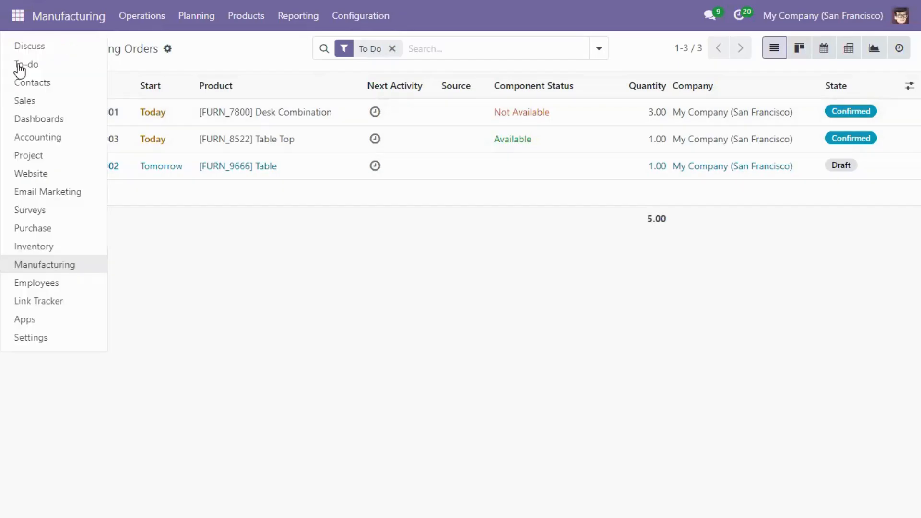
click(26, 240)
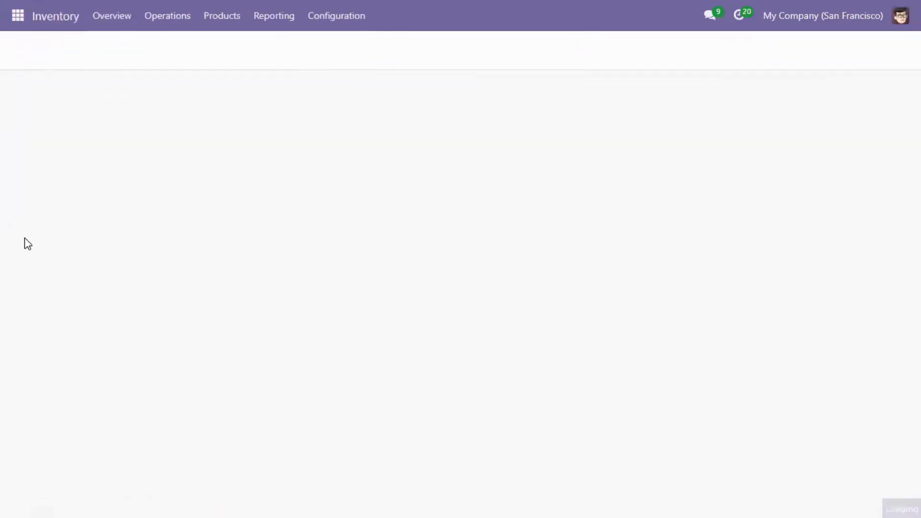
click(221, 19)
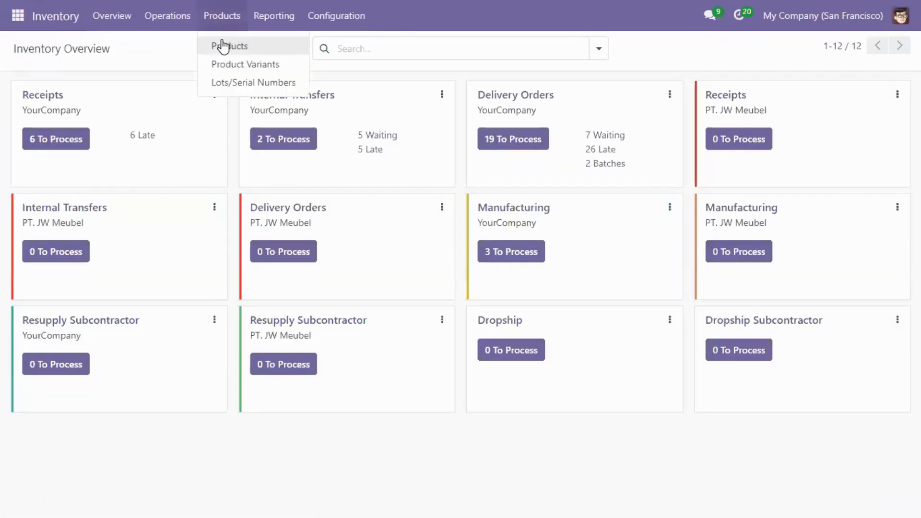
click(221, 42)
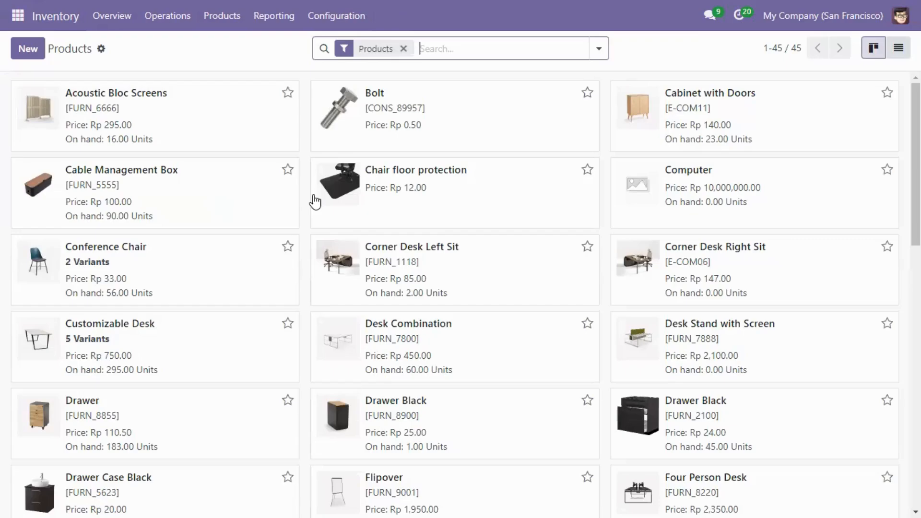
click(695, 98)
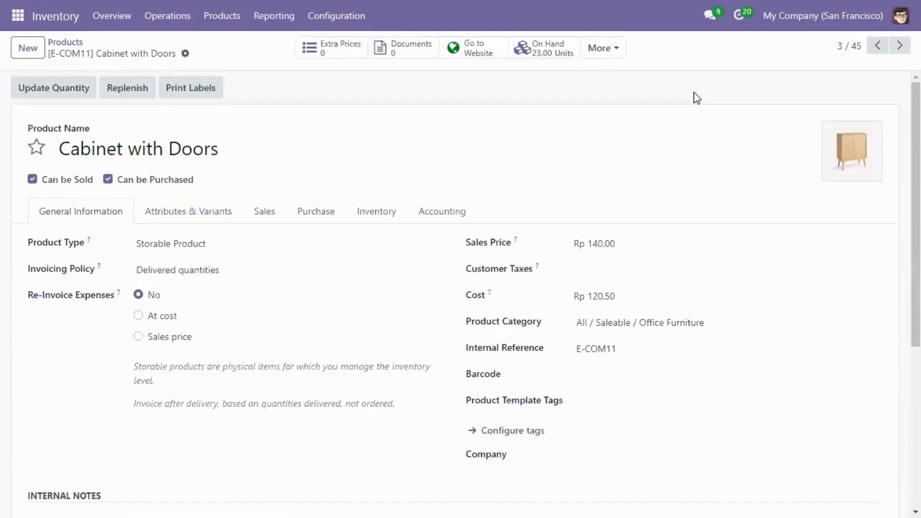
click(617, 53)
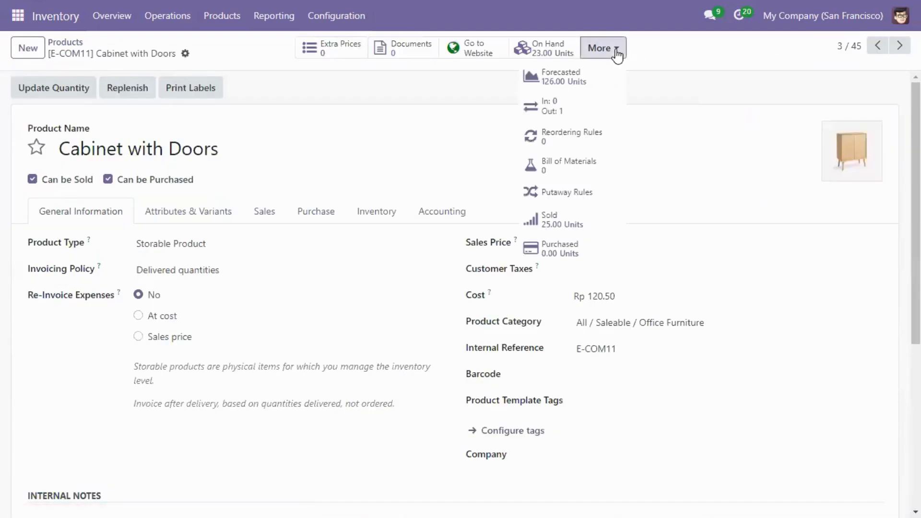
click(575, 137)
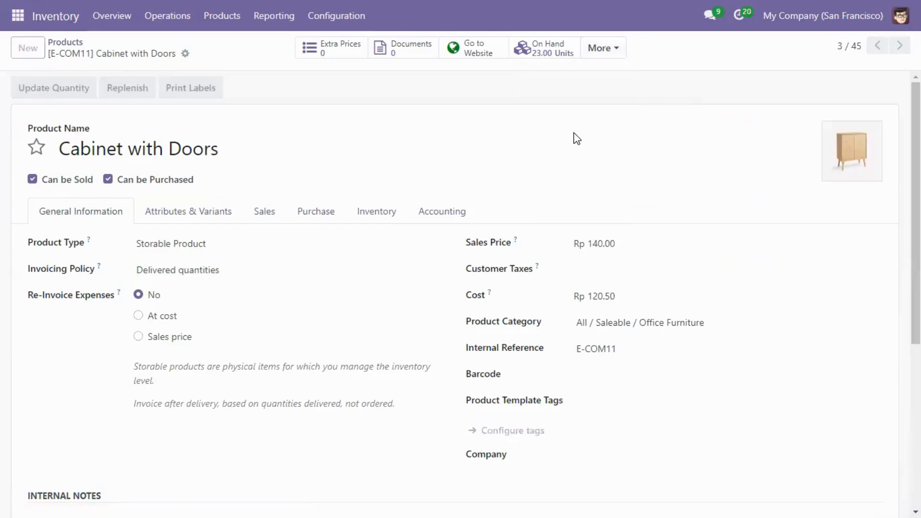
click(22, 49)
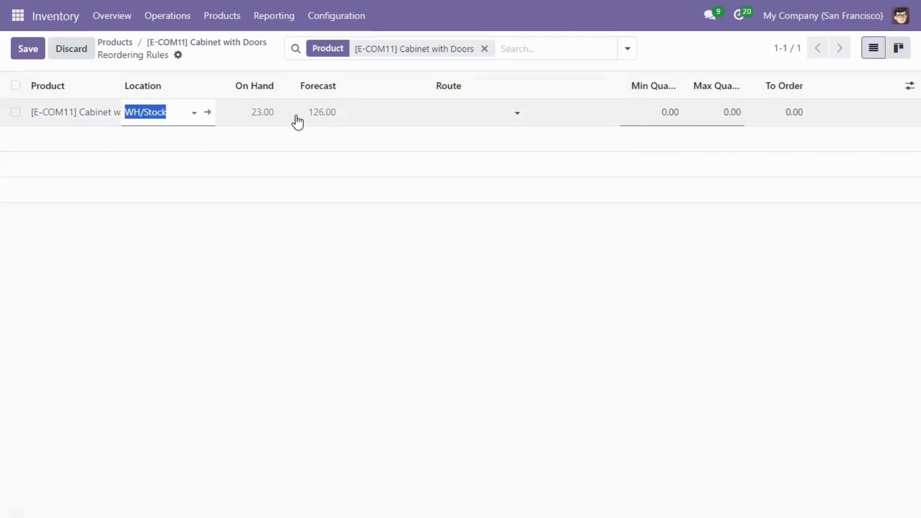
click(665, 114)
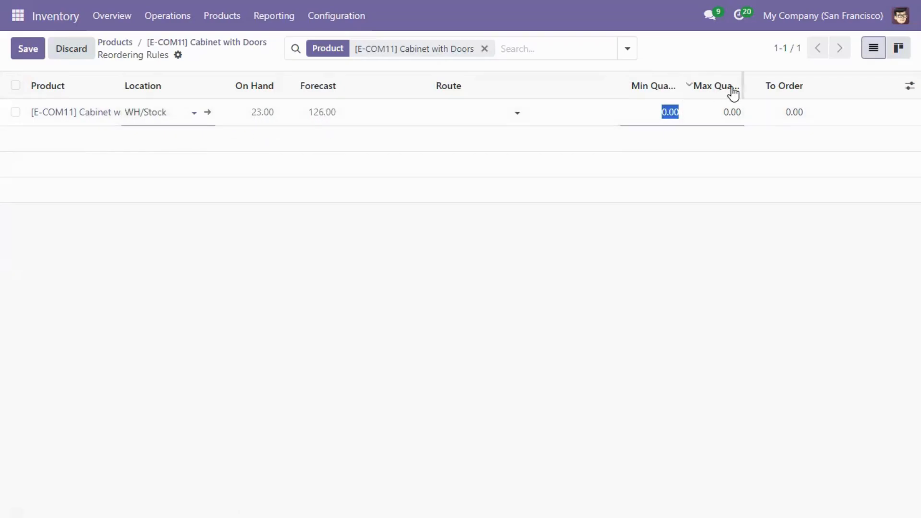
click(695, 277)
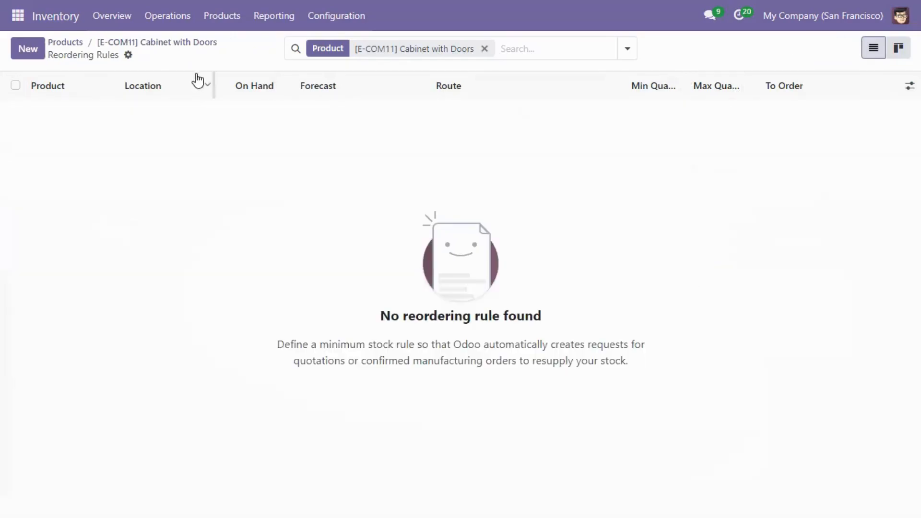
- Add a reordering rule for Cabinet with Doors with a minimum quantity of 3 and a maximum quantity of 20
click(27, 48)
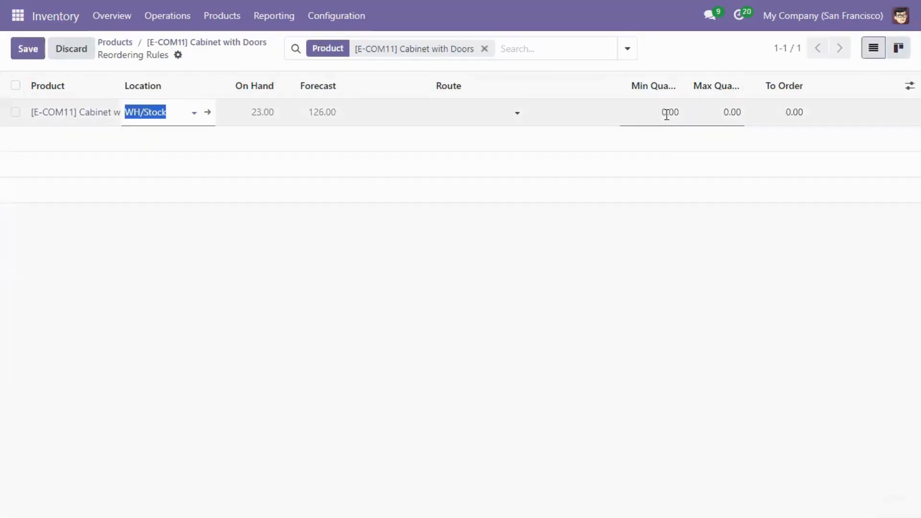
click(668, 113)
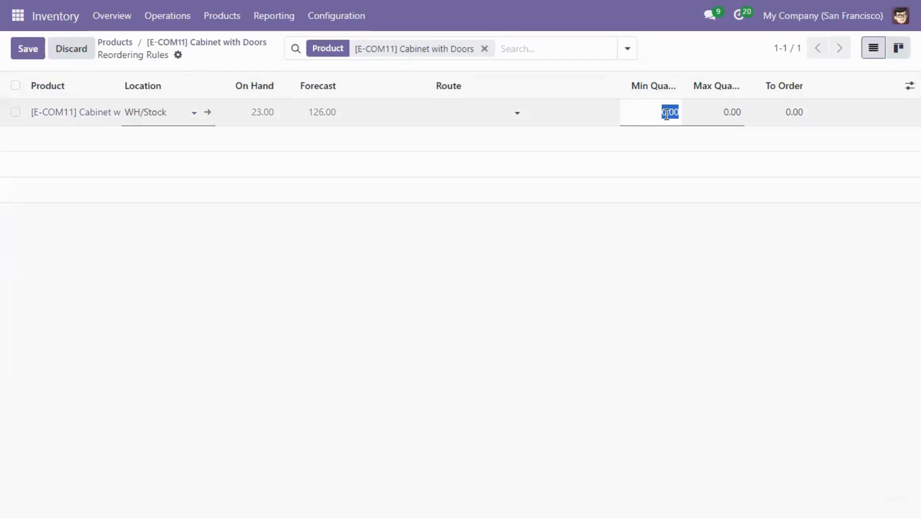
text(3)
click(730, 113)
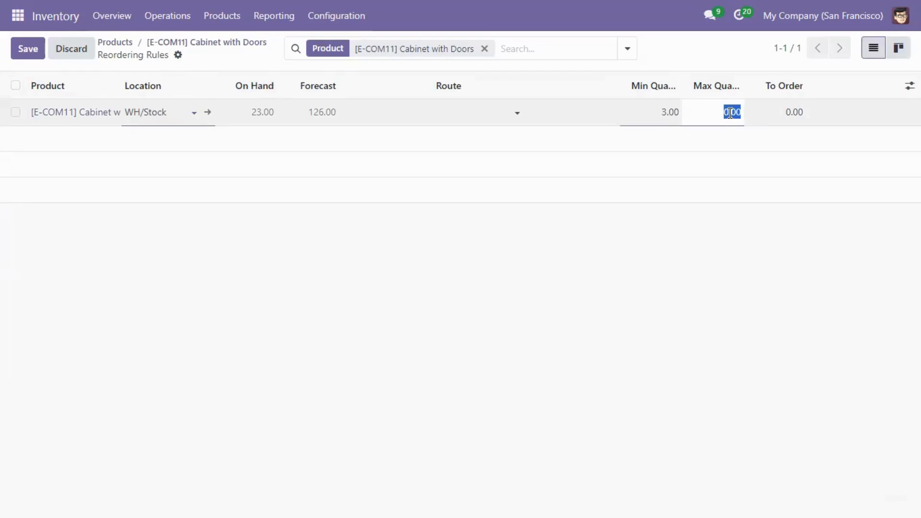
text(20)
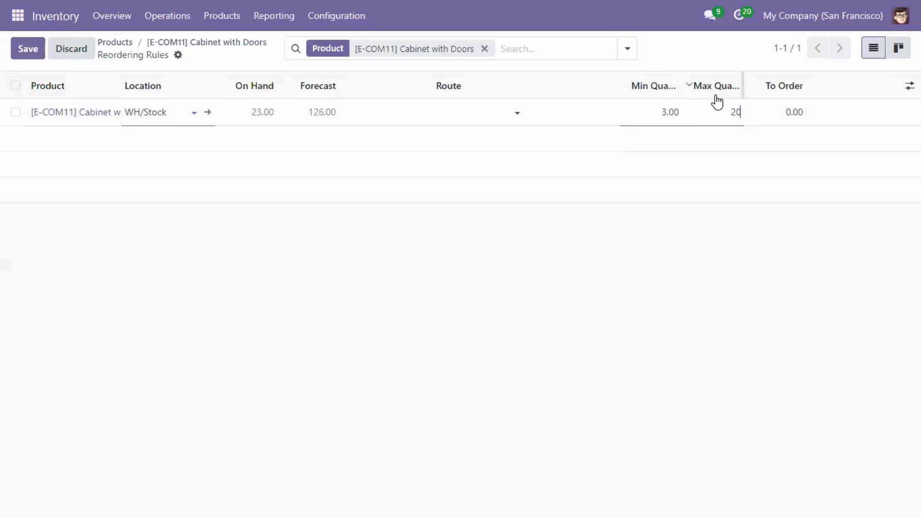
- Set the reordering rule's route to Buy
mouse_move(716, 100)
click(516, 112)
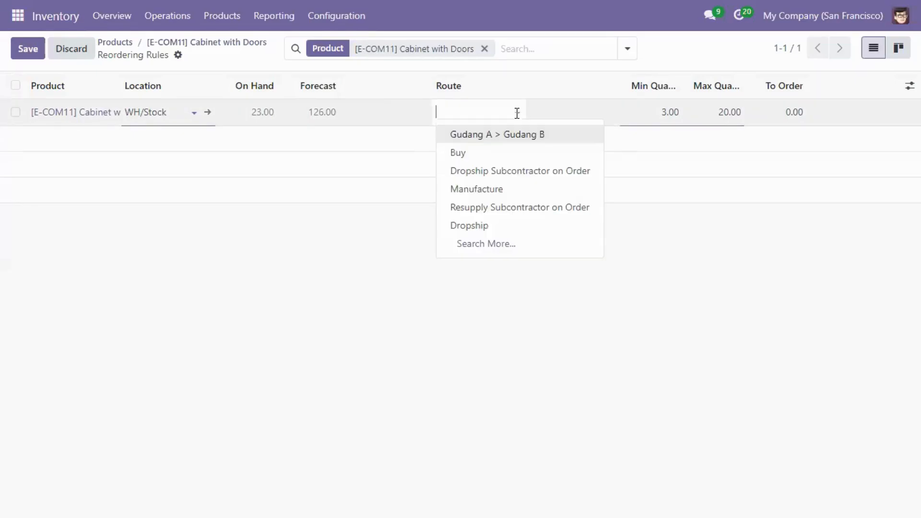
click(490, 153)
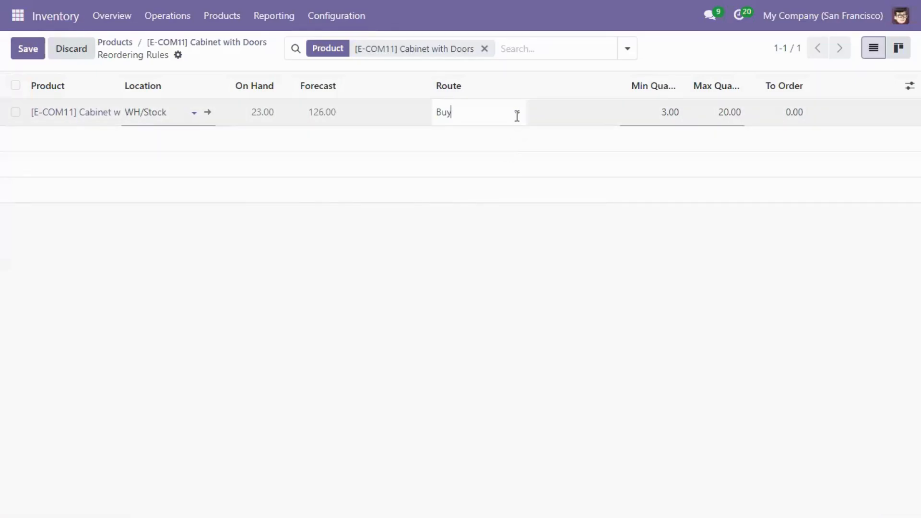
click(517, 116)
click(413, 85)
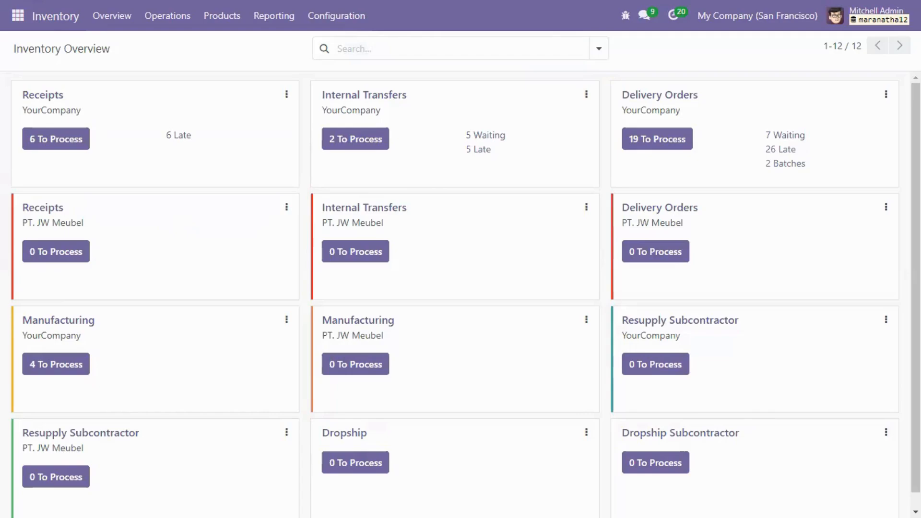
- Open the Inventory stock report and filter it by the All category
click(275, 18)
click(277, 46)
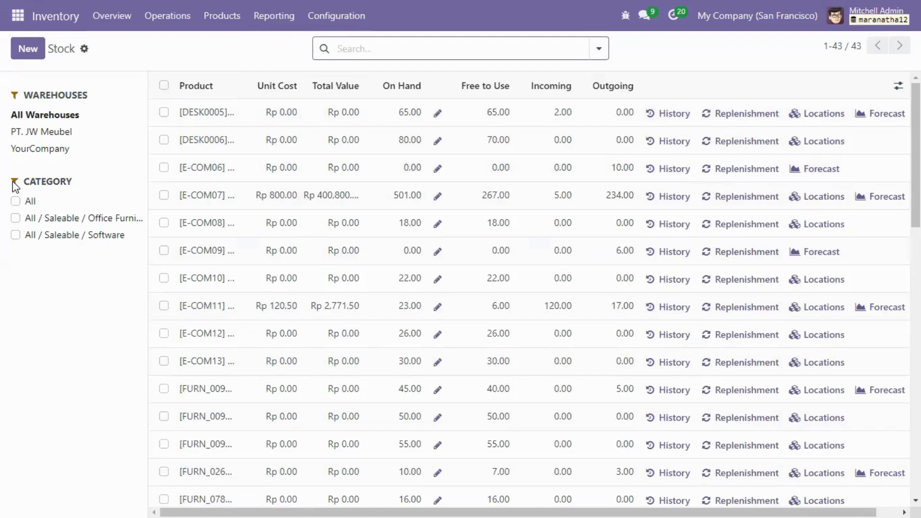
click(16, 202)
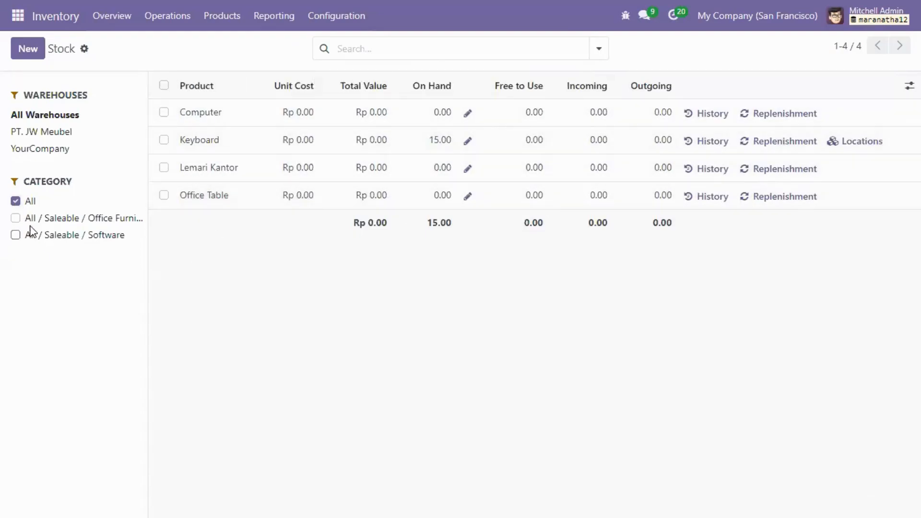
- Replace the category filter with All / Saleable / Office Furniture and look through the listed stock
click(15, 201)
click(16, 218)
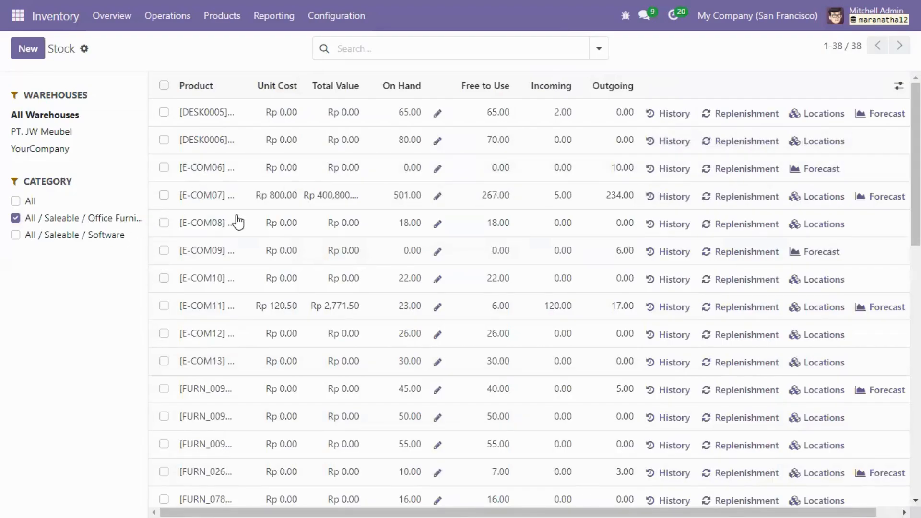
scroll(379, 235, down, 10)
scroll(380, 235, up, 6)
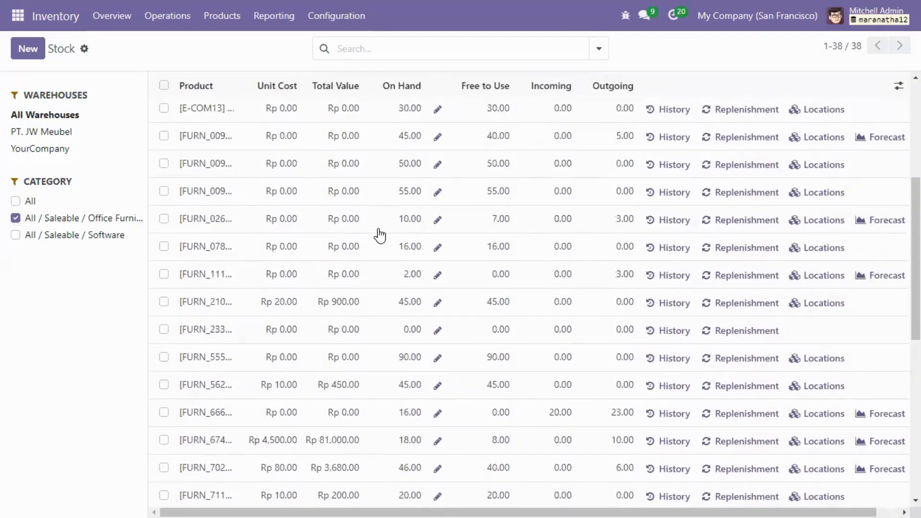
scroll(380, 235, up, 5)
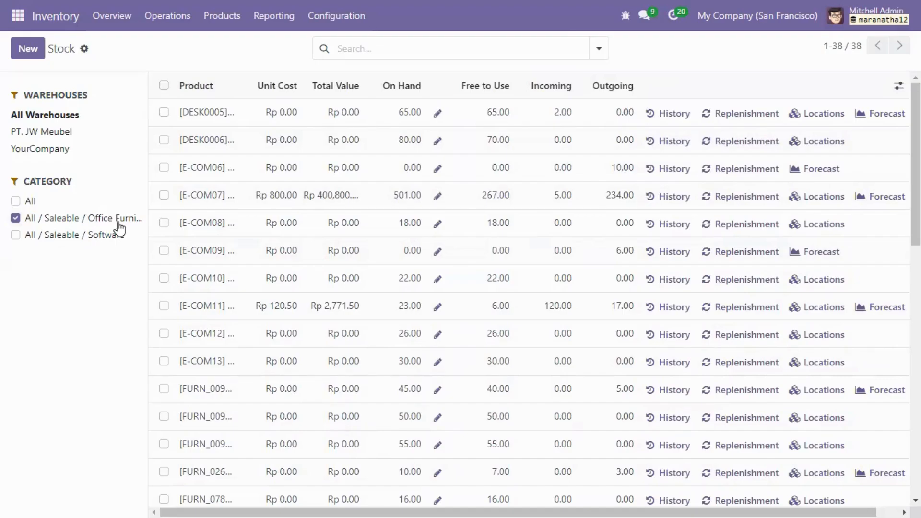
- Export all records of the filtered stock report, leave full screen and return to the stock report
click(84, 49)
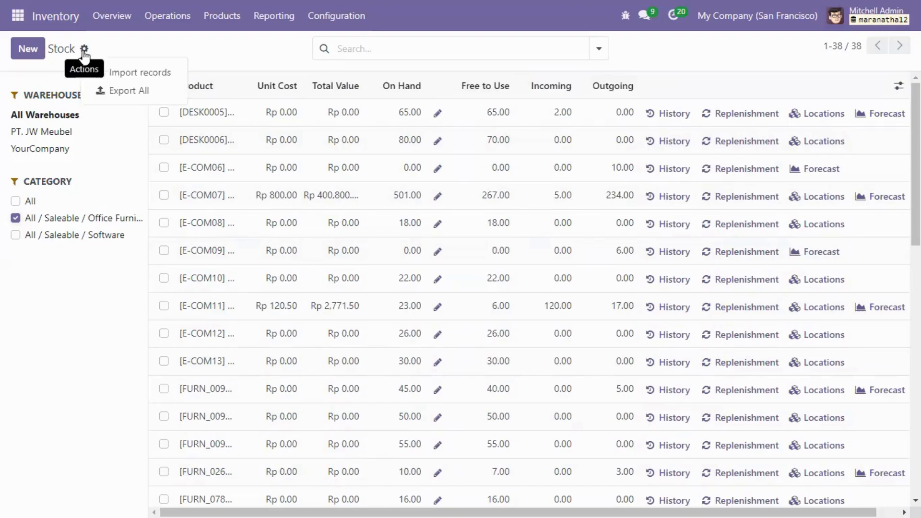
click(134, 92)
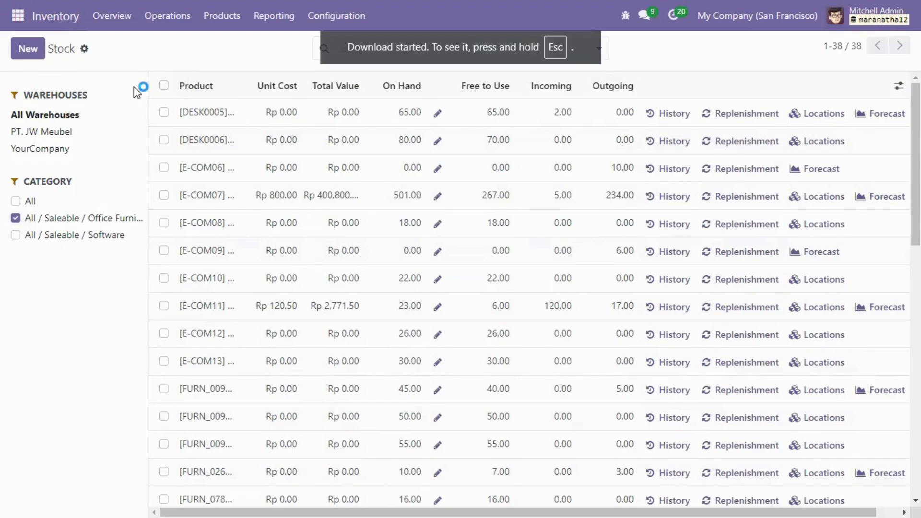
key(Escape)
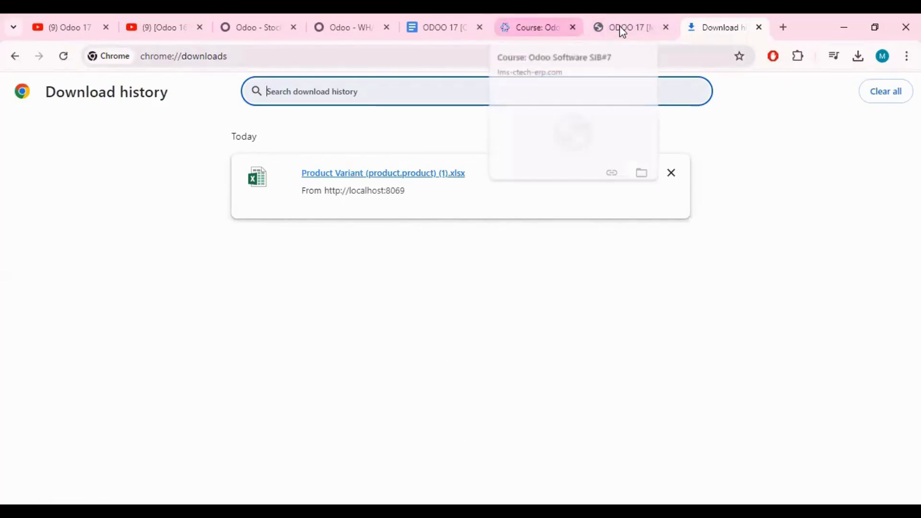
click(275, 19)
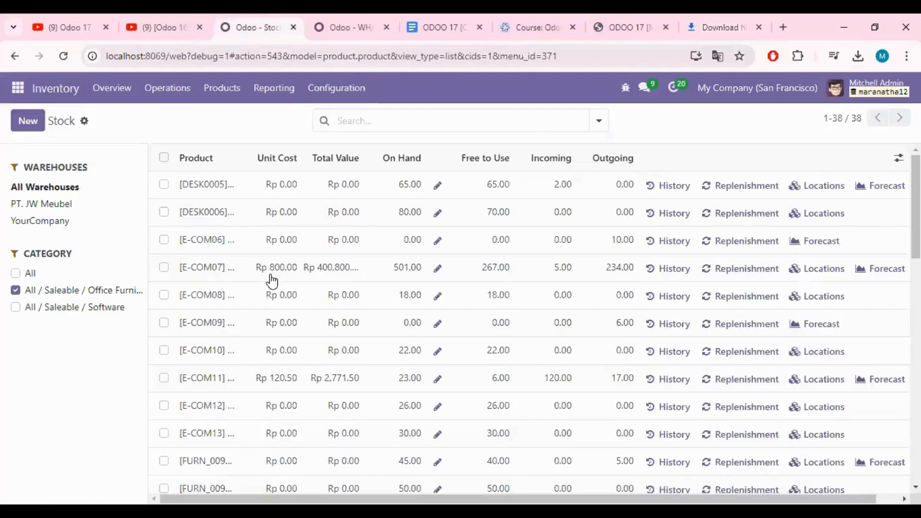
- Clear the stock report's category filter and open the Sales Analysis report in Sales
click(16, 290)
click(18, 88)
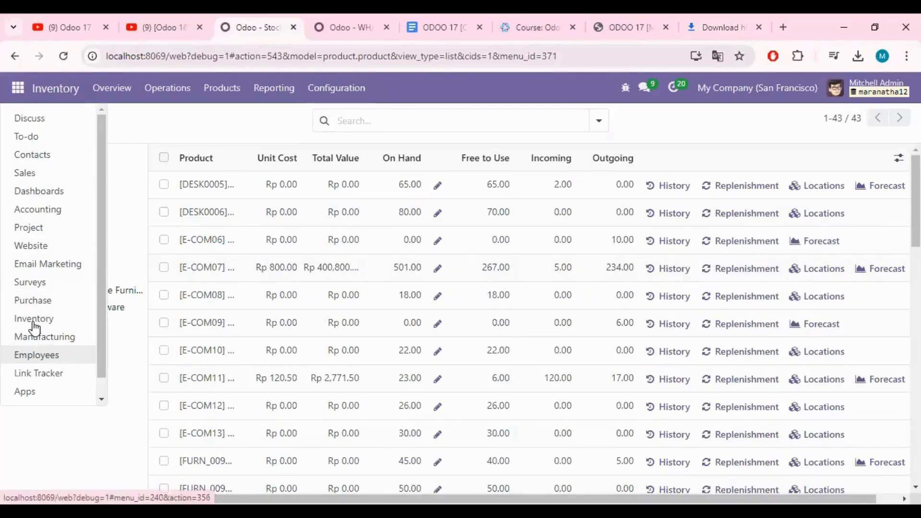
click(33, 177)
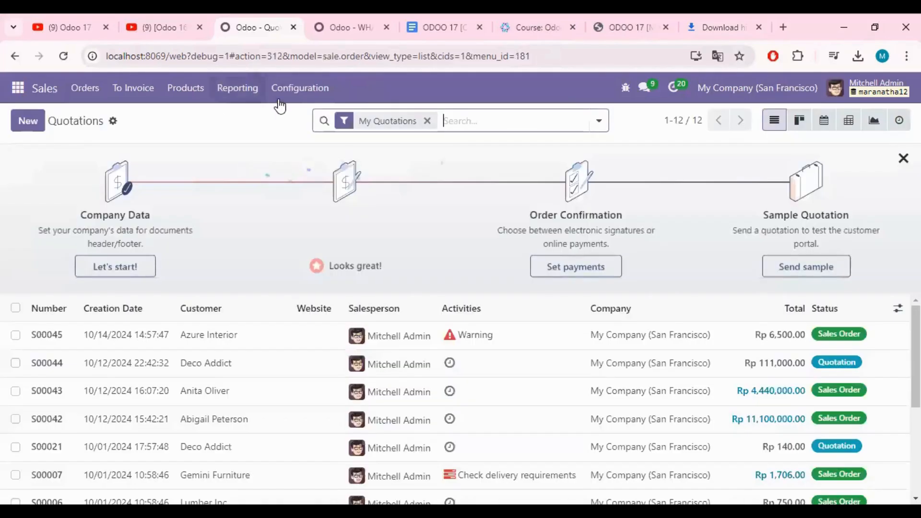
click(241, 93)
click(241, 124)
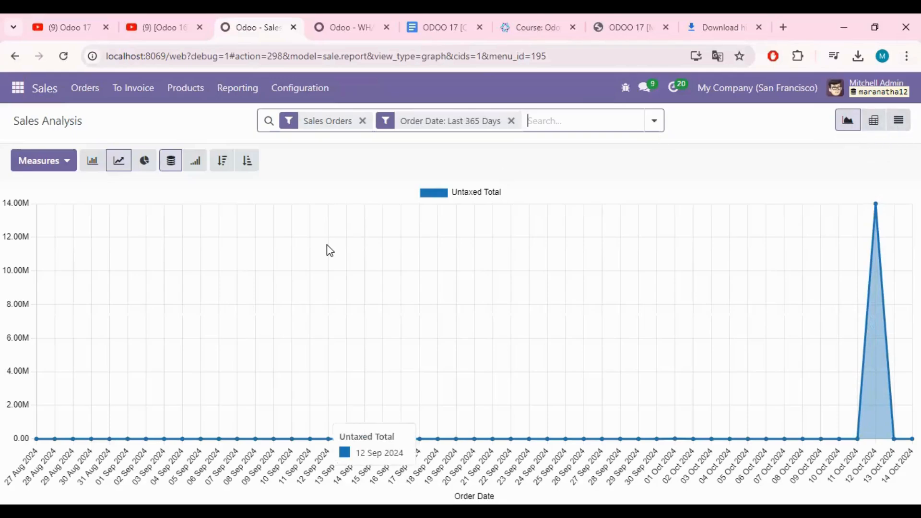
- Review the available measures and compare the sales graph as bar, pie and cumulative line charts
click(66, 169)
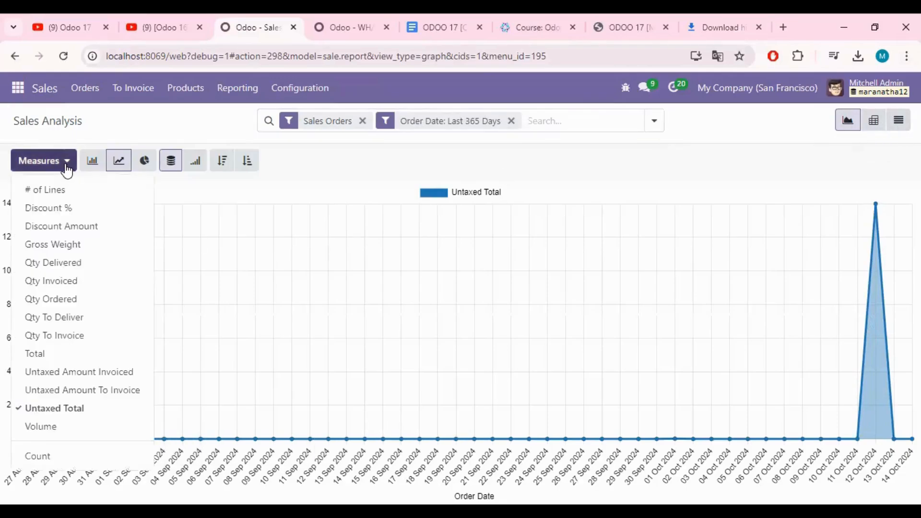
click(66, 165)
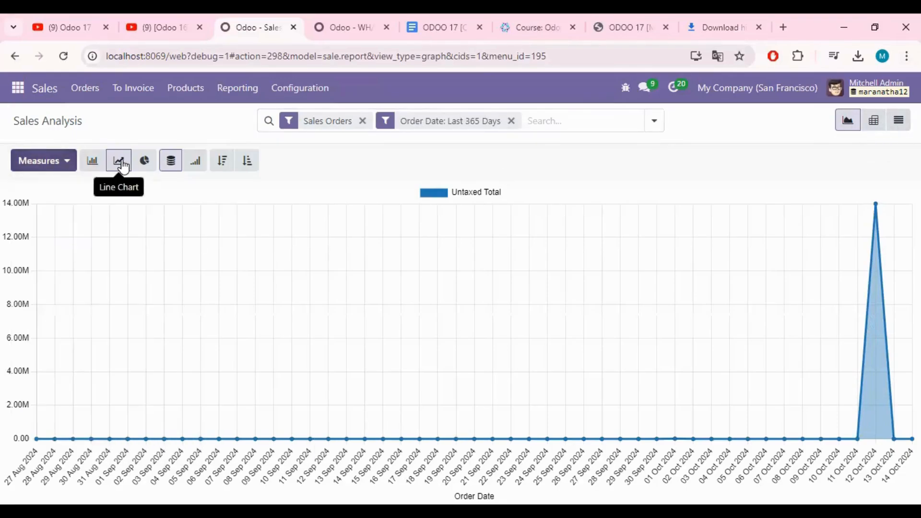
click(94, 164)
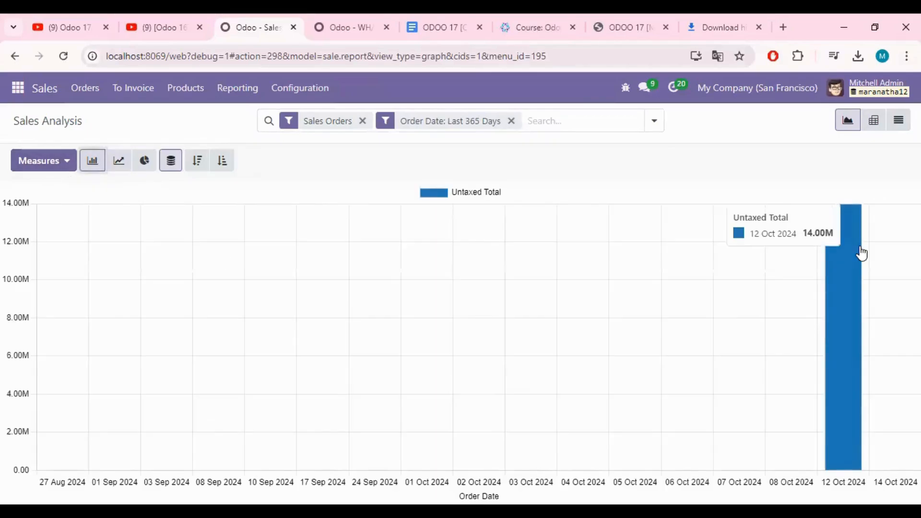
click(119, 162)
click(144, 161)
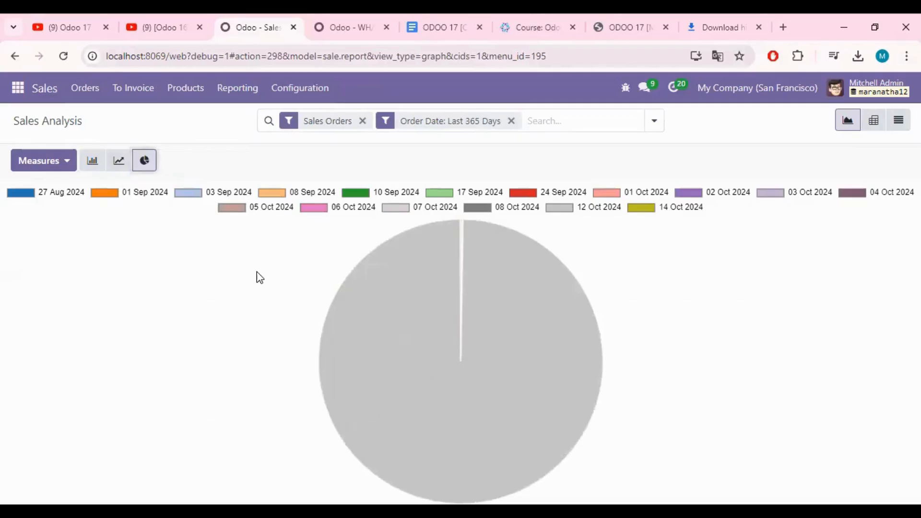
click(119, 164)
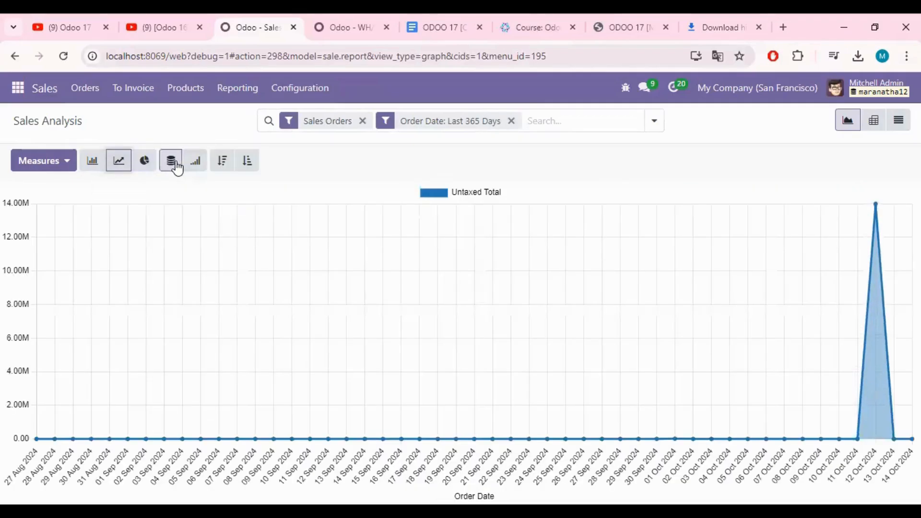
click(196, 162)
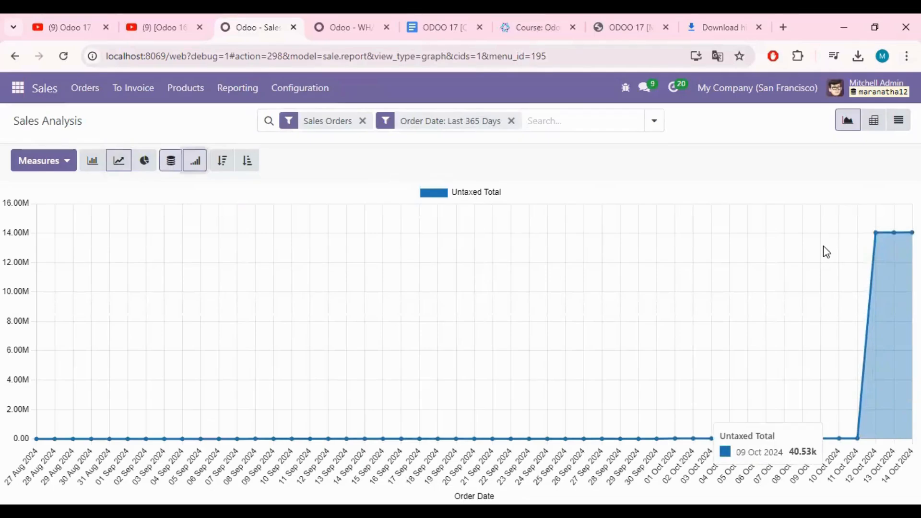
- Show the sales analysis as a pivot table with Qty Delivered, Qty Invoiced, Qty Ordered and Qty To Deliver added, and export it
click(876, 125)
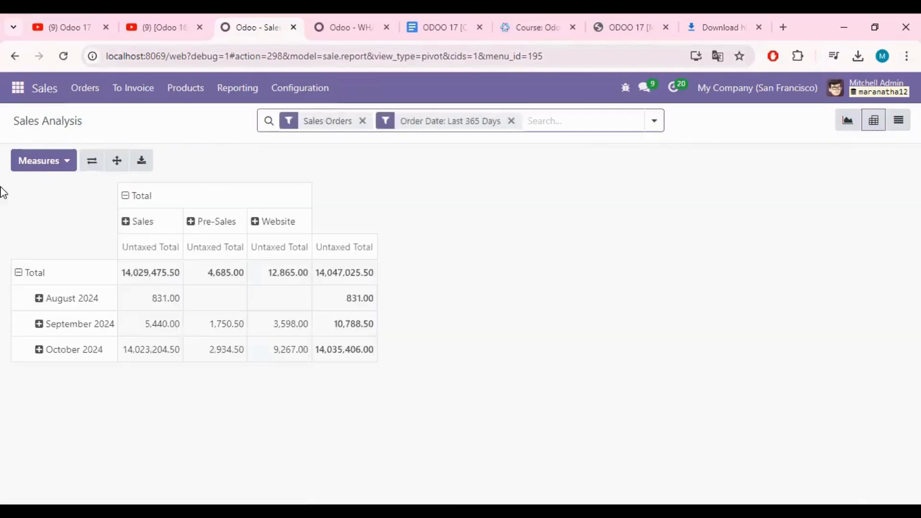
click(67, 169)
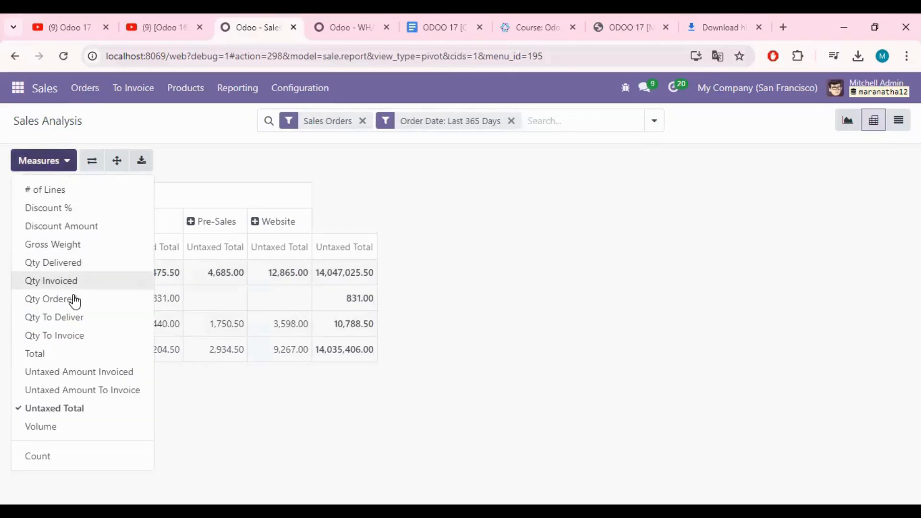
click(64, 267)
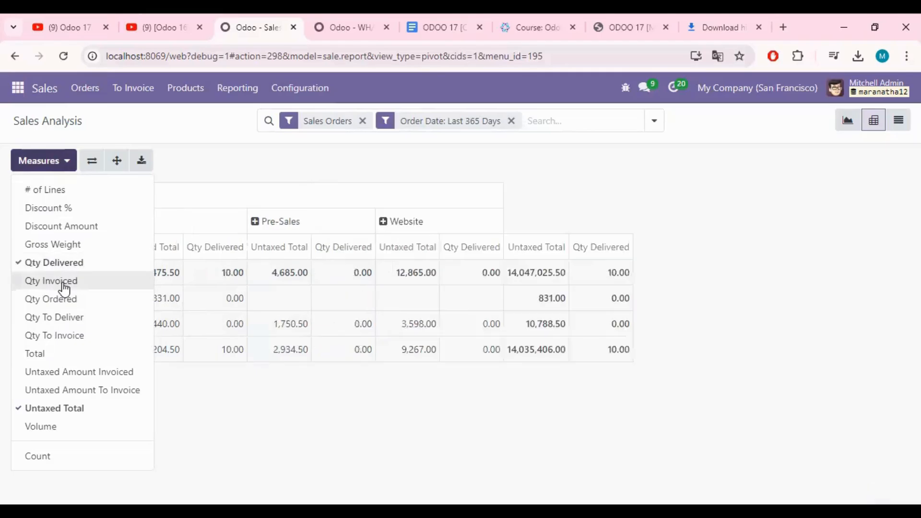
click(64, 283)
click(65, 301)
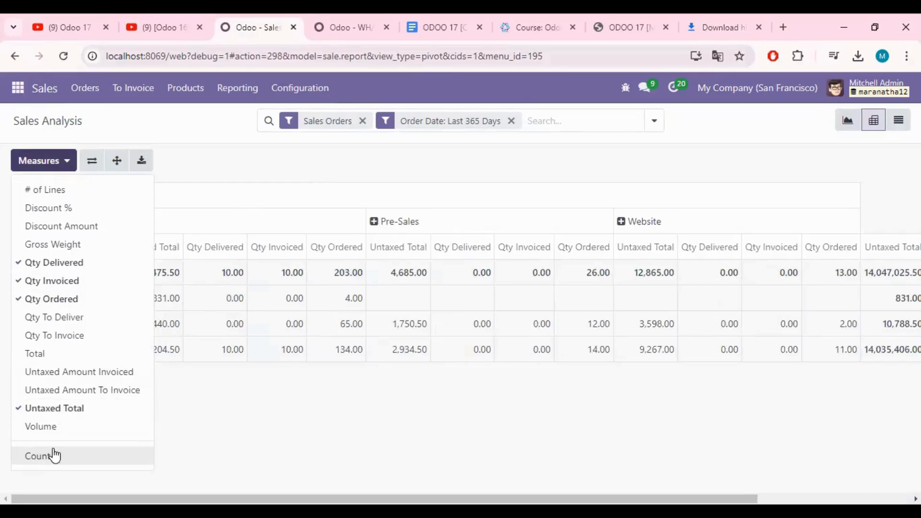
click(56, 318)
click(249, 399)
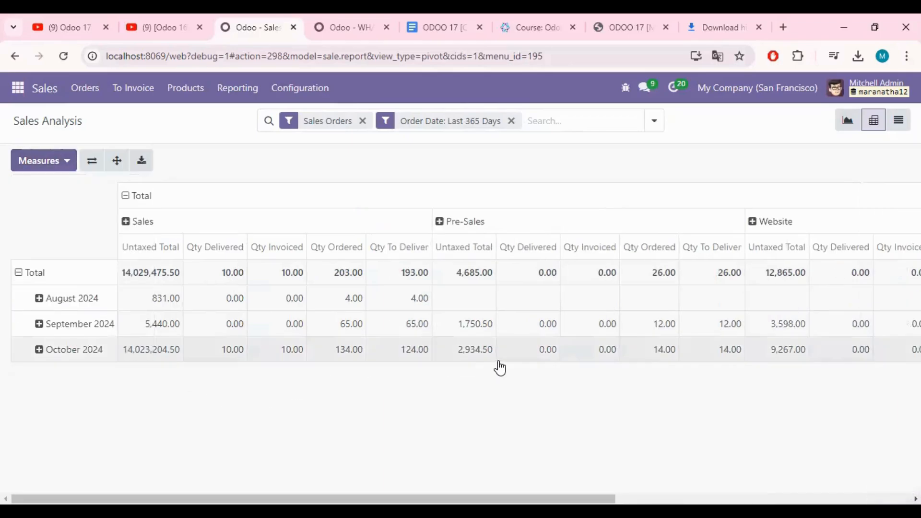
click(142, 164)
click(725, 31)
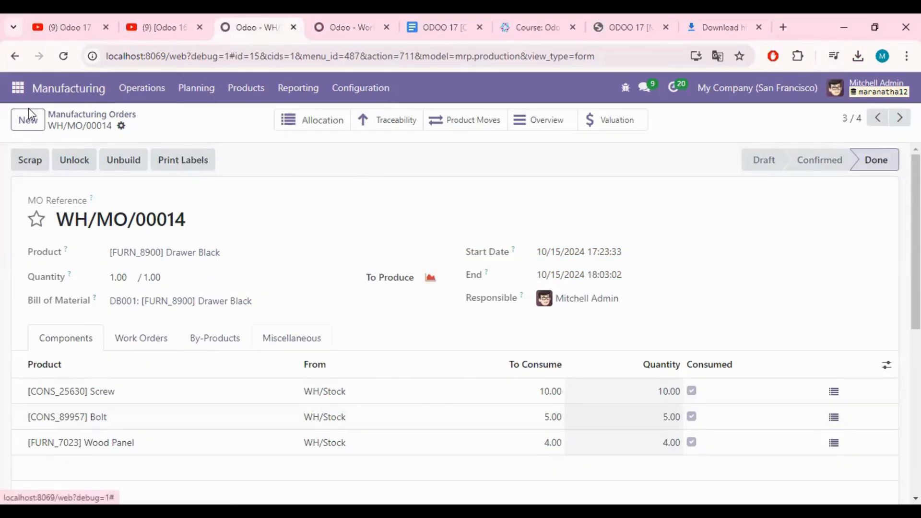
- Create a new manufacturing order for the product [FURN_8900] Drawer Black
click(30, 120)
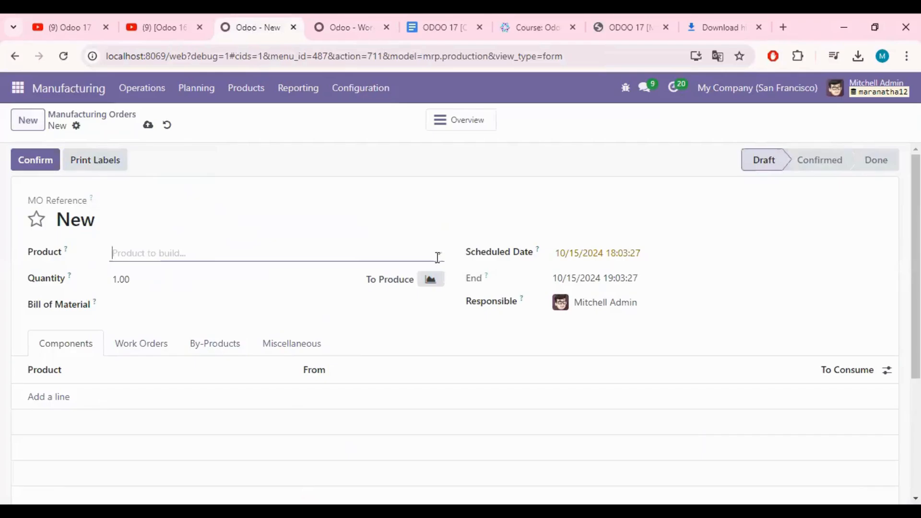
click(438, 257)
text(drawer)
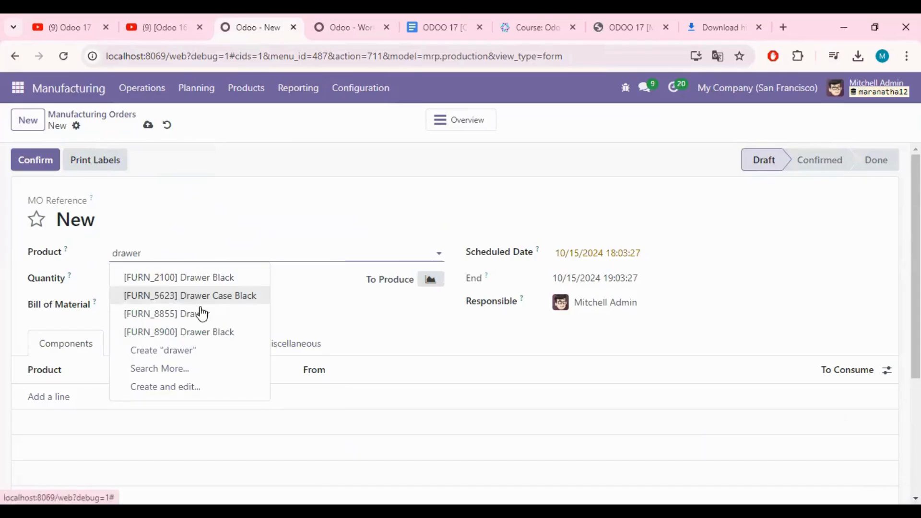
click(201, 333)
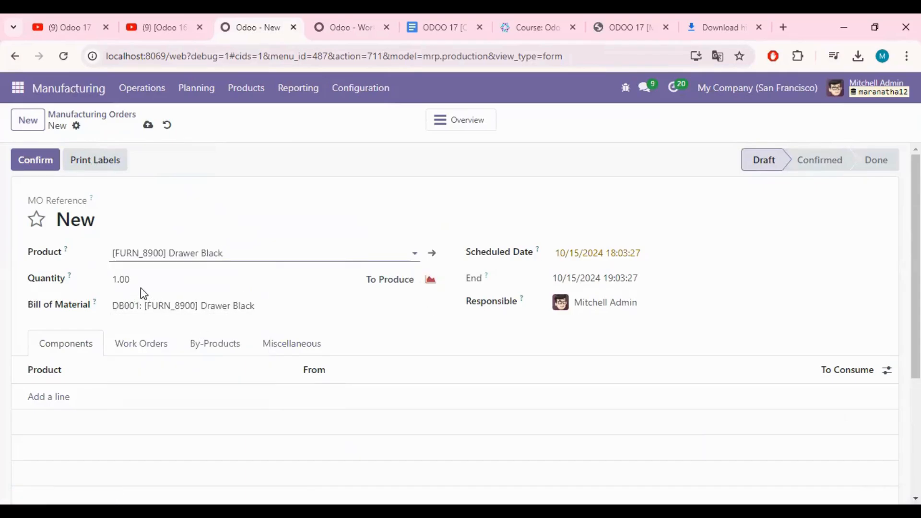
- Set the manufacturing order's quantity to 3 and keep the bill of material DB001
scroll(141, 288, down, 1)
click(124, 212)
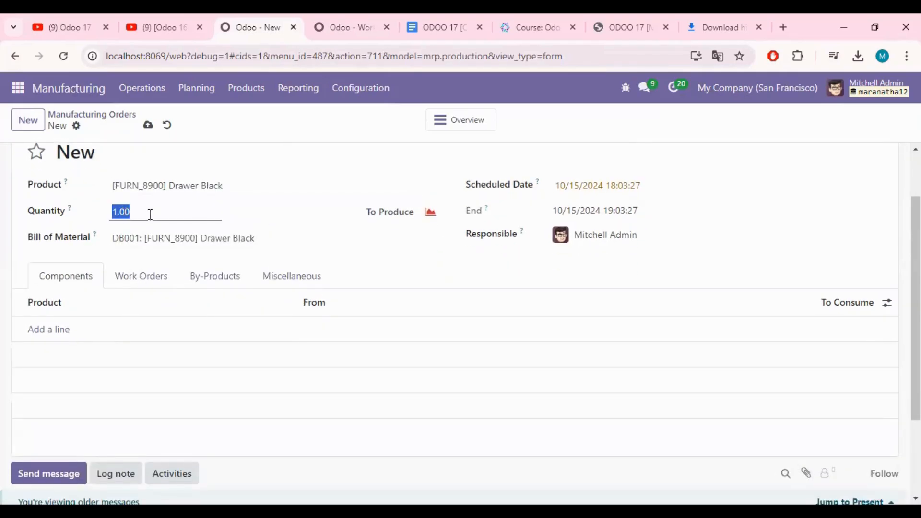
text(5)
click(140, 367)
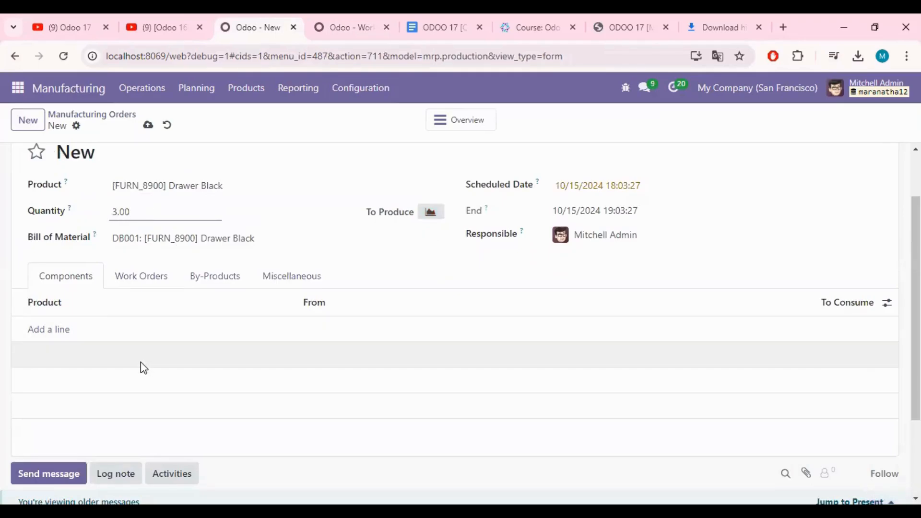
scroll(114, 309, down, 2)
scroll(68, 253, up, 3)
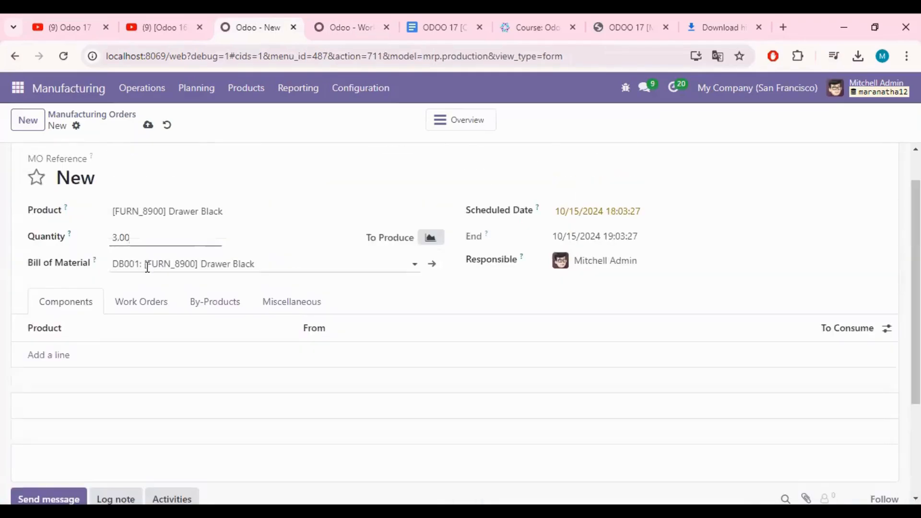
click(172, 264)
click(25, 285)
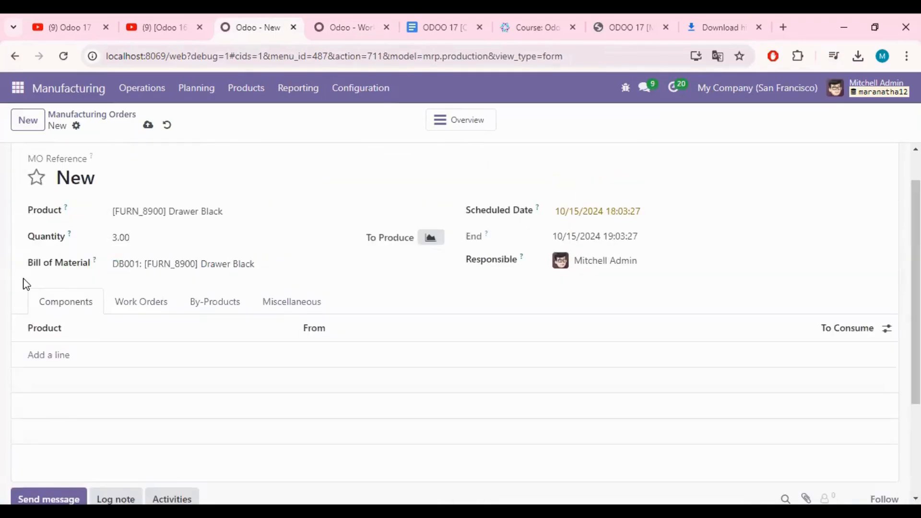
- Add [CONS_25630] Screw and [CONS_89957] Bolt as components of the manufacturing order
scroll(26, 285, down, 2)
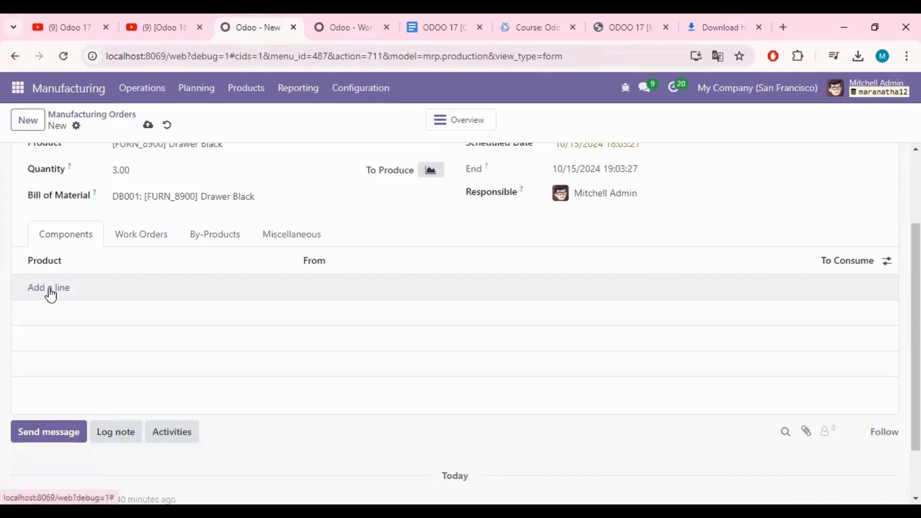
click(49, 295)
click(290, 291)
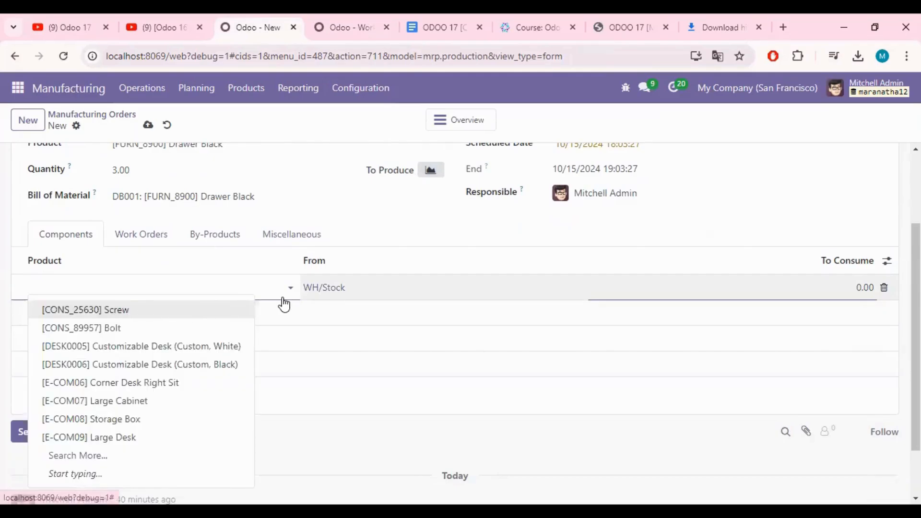
click(284, 301)
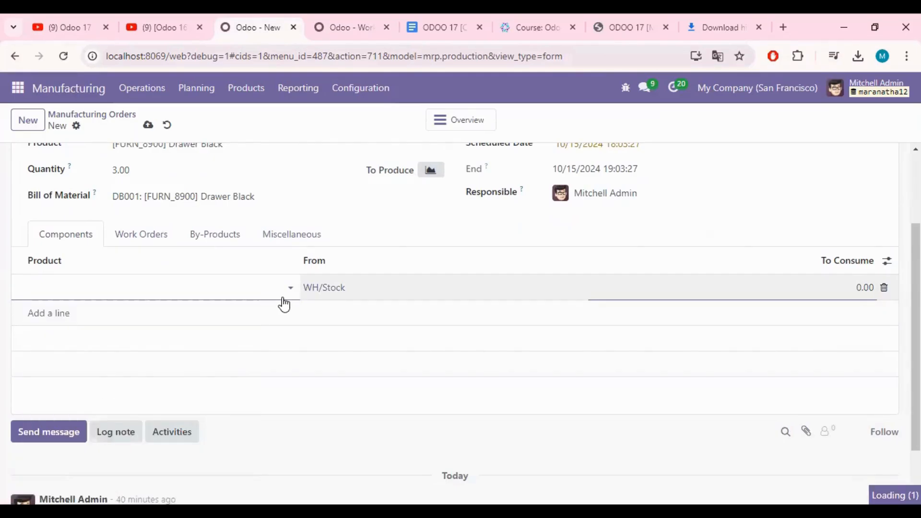
click(48, 318)
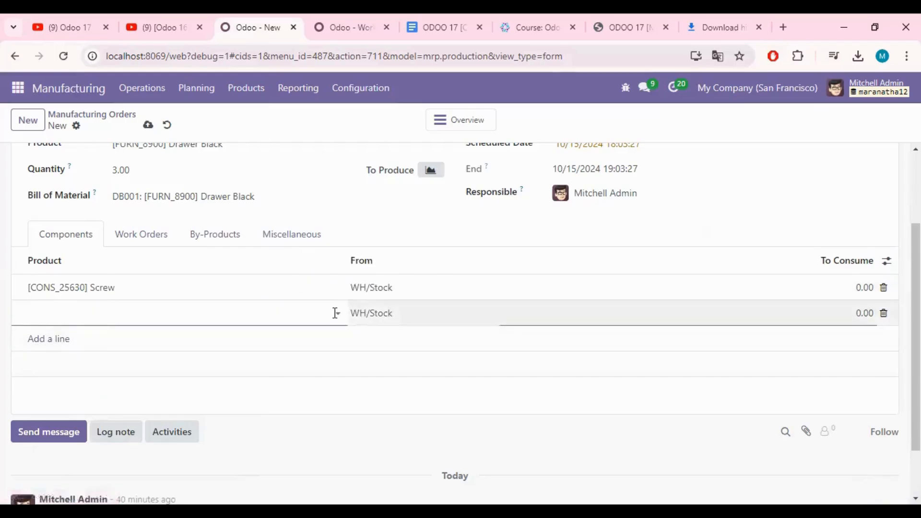
click(72, 144)
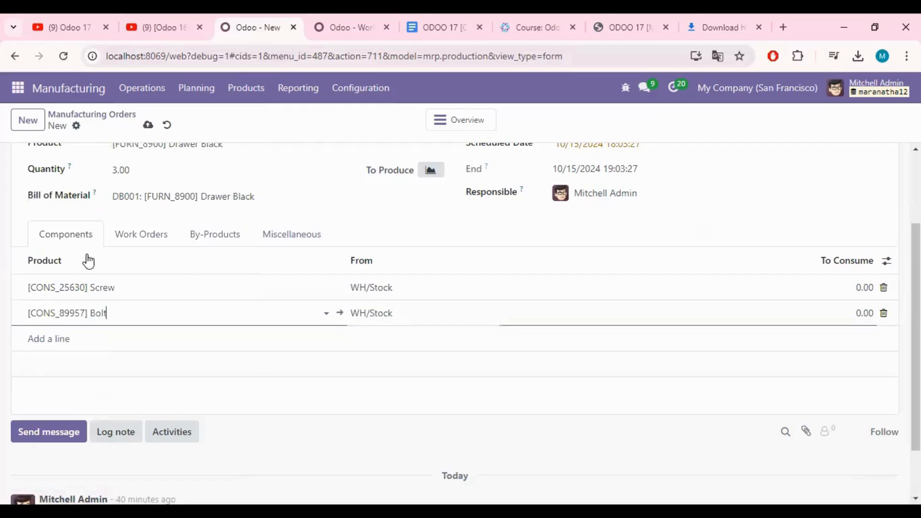
- Add [FURN_7023] Wood Panel as a third component, choosing it from the full product list
click(51, 342)
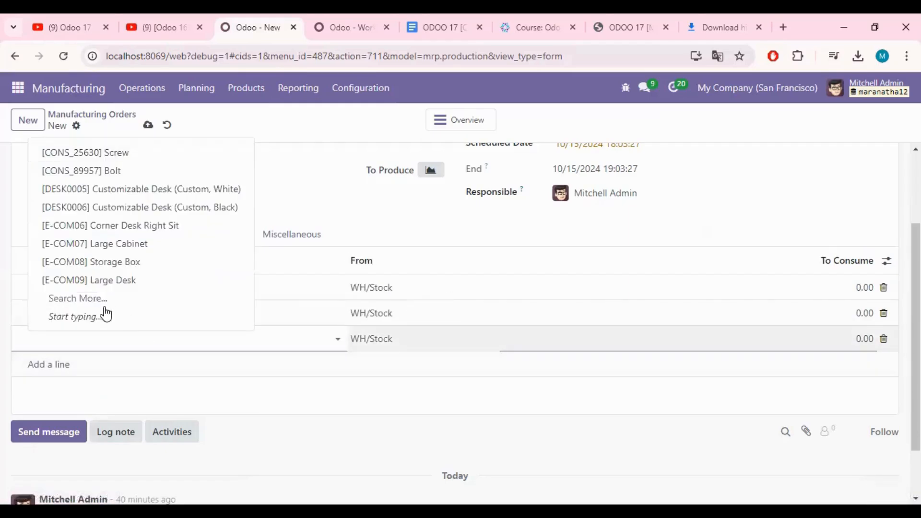
click(80, 298)
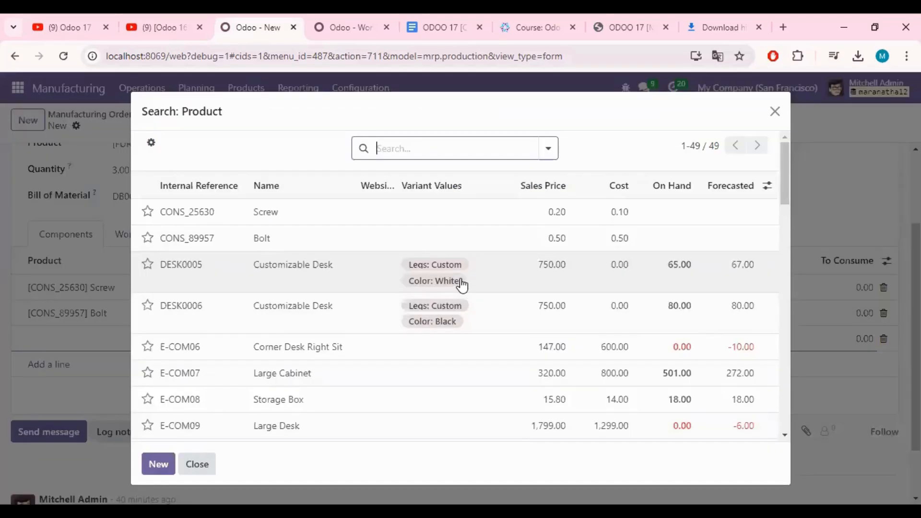
scroll(461, 283, down, 15)
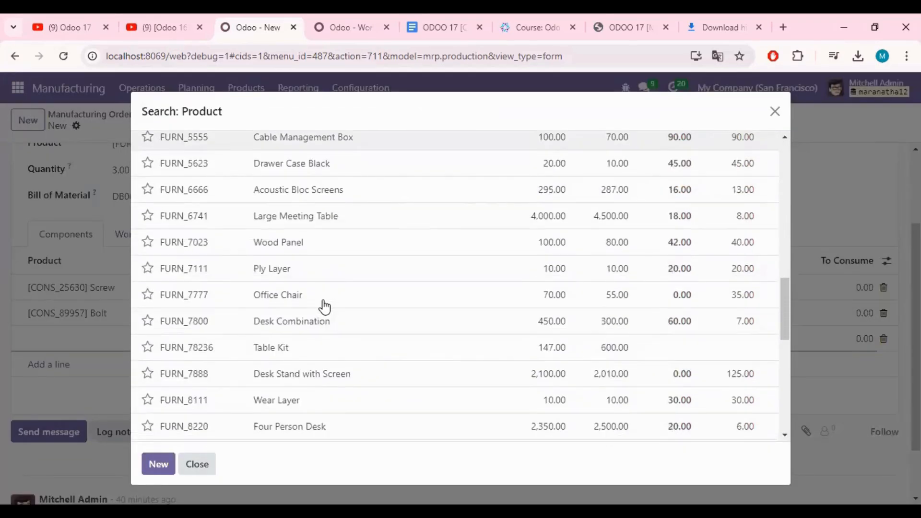
click(274, 243)
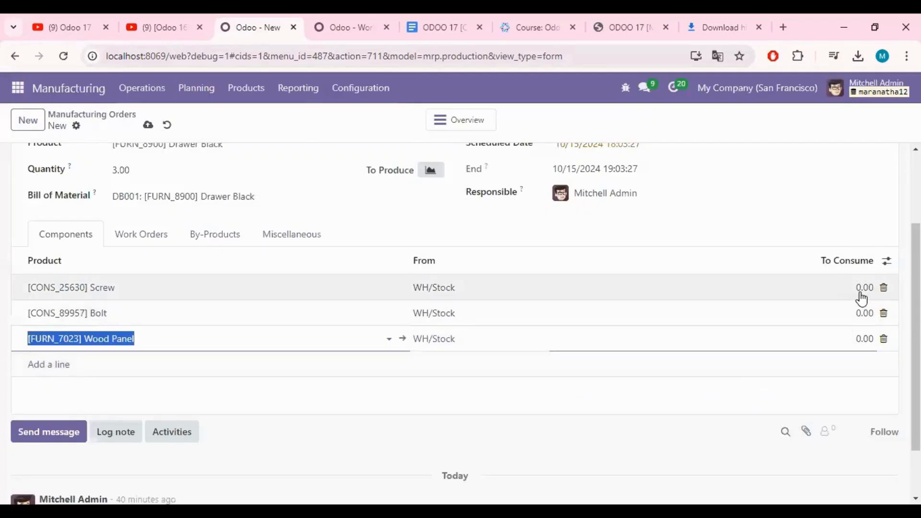
- Set the quantities to consume to 30 for Screw, 15 for Bolt and 12 for Wood Panel
click(864, 290)
click(865, 289)
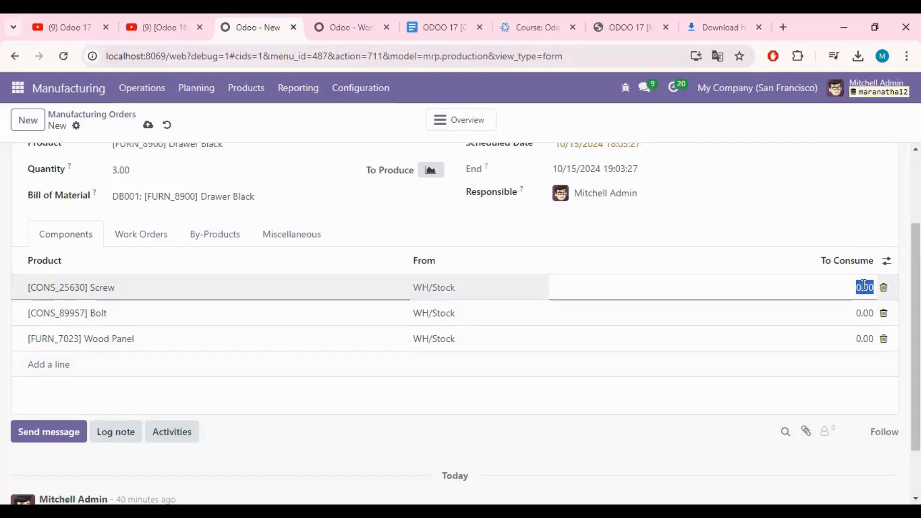
text(30)
click(869, 312)
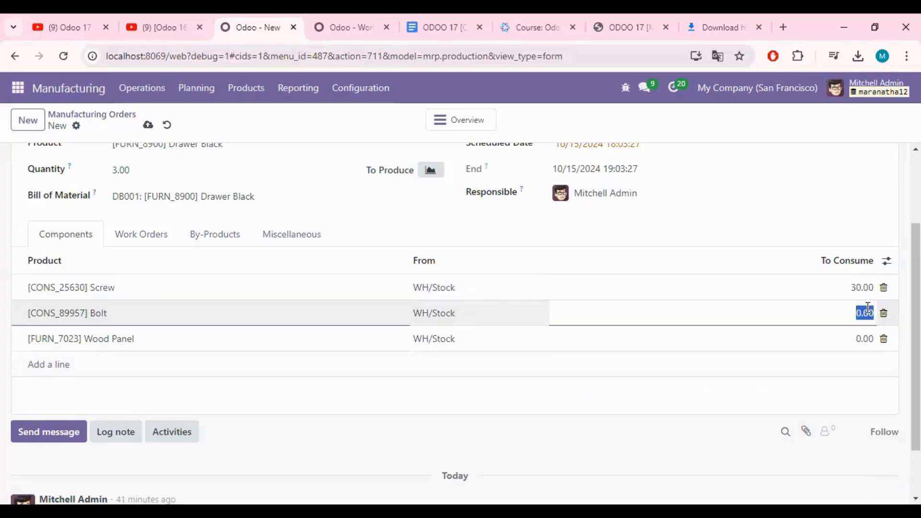
text(15)
click(868, 337)
text(12)
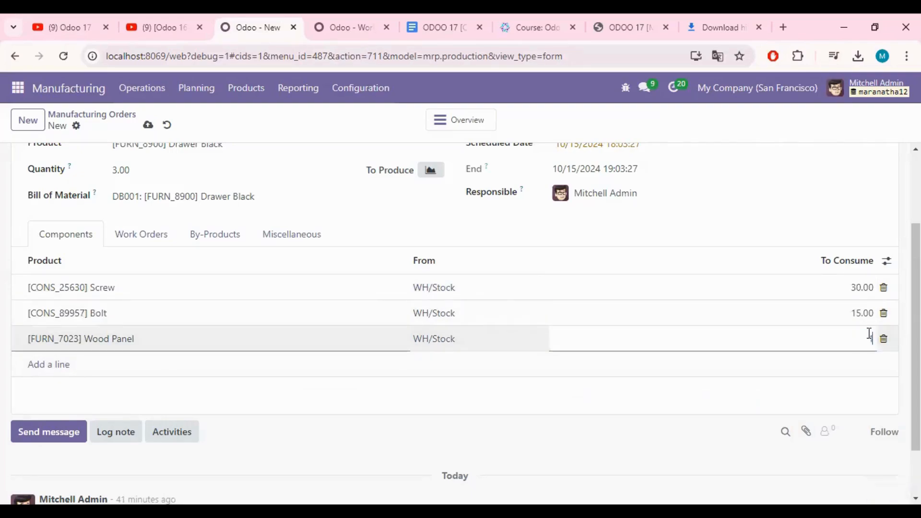
click(741, 367)
scroll(309, 350, up, 3)
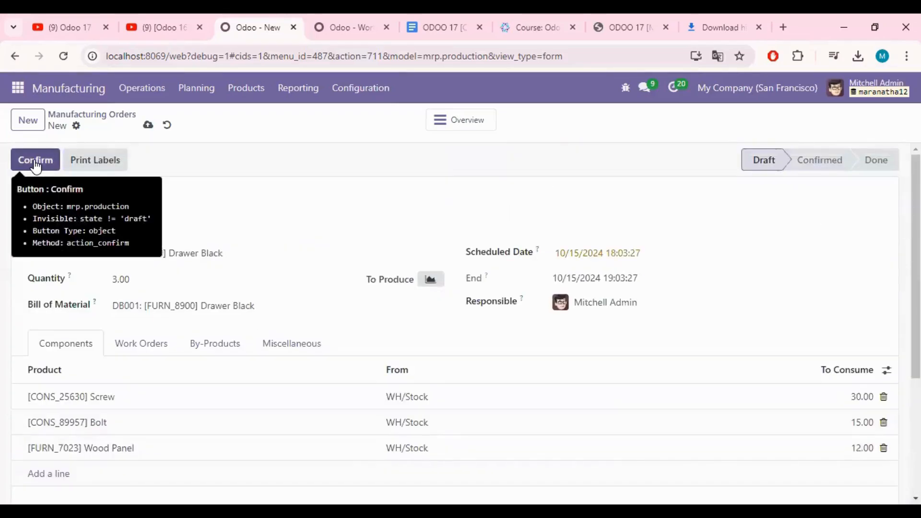
- Confirm the manufacturing order and save it with a Manufacture work order at work center Manuf - Draw Black, expected duration 240:00
click(36, 163)
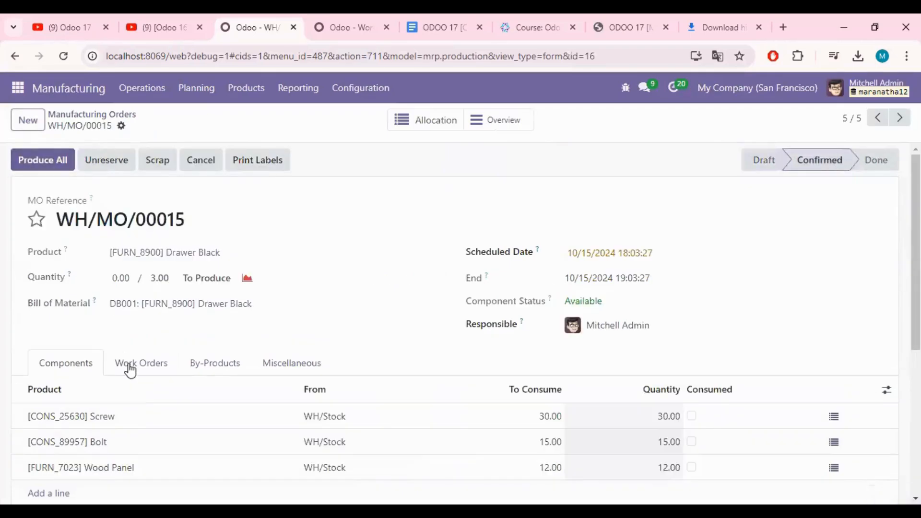
click(130, 366)
scroll(307, 379, down, 3)
click(48, 283)
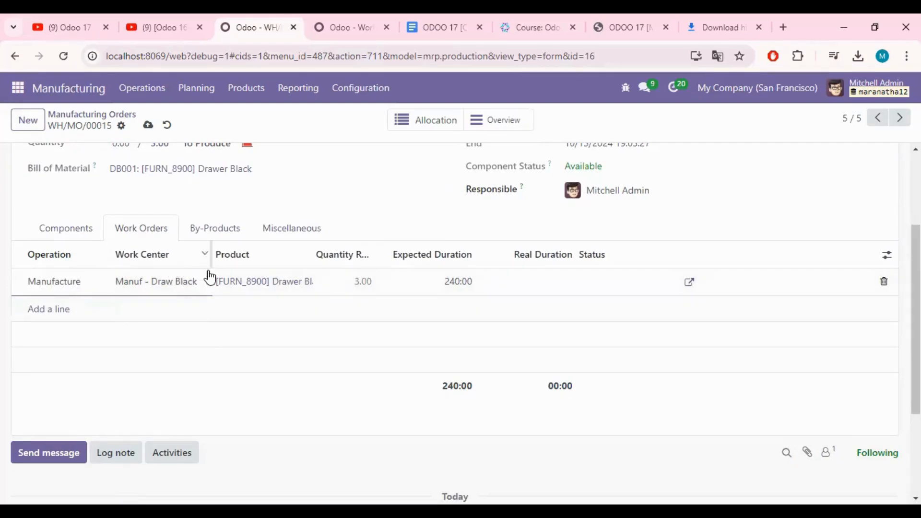
click(372, 99)
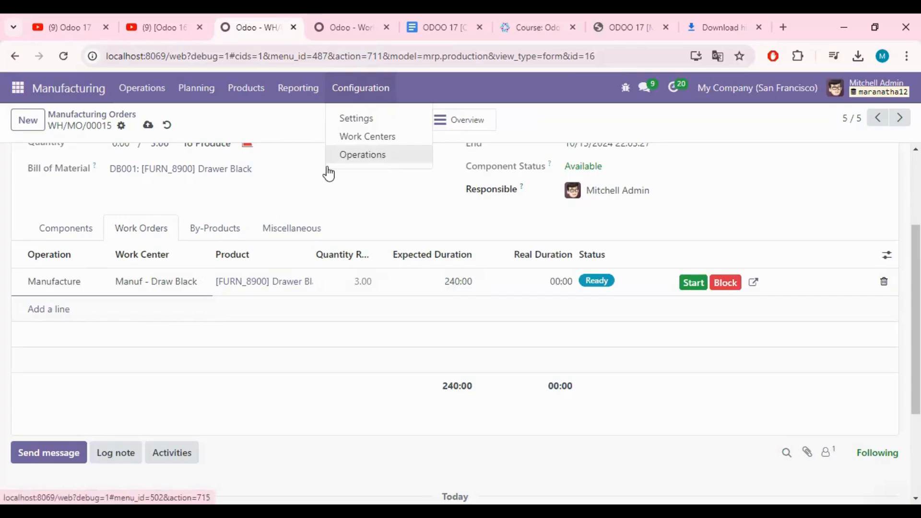
click(375, 186)
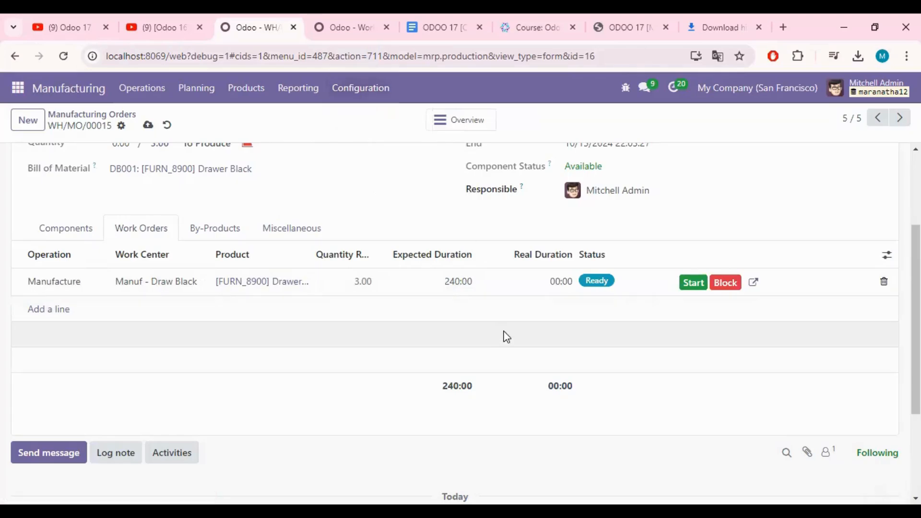
scroll(509, 338, up, 3)
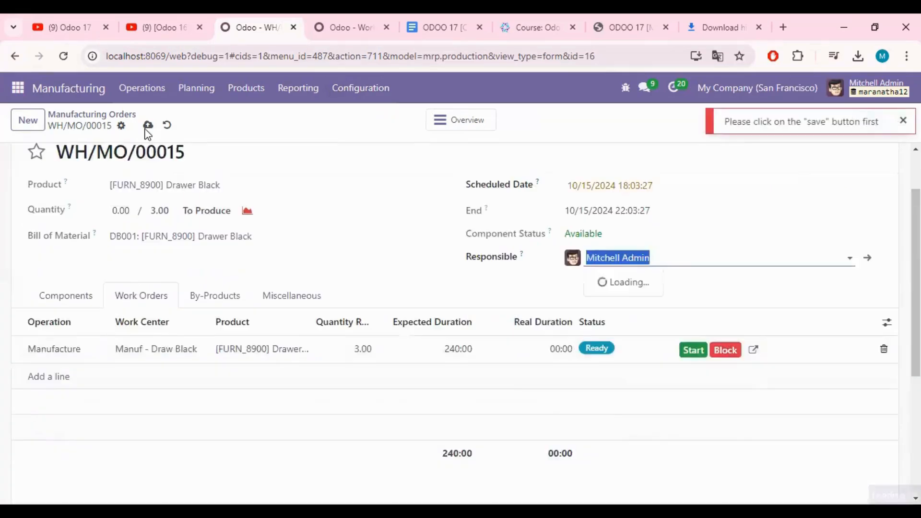
click(148, 125)
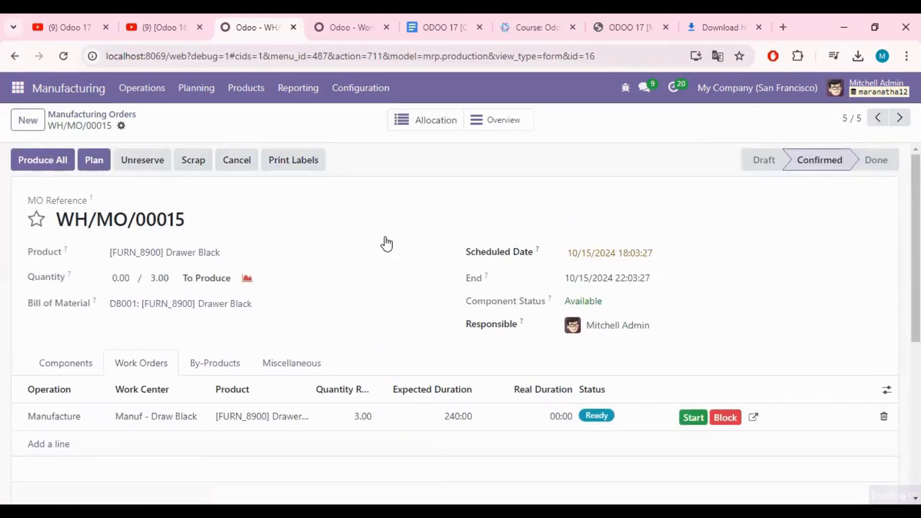
- Start the Manufacture work order for [FURN_8900] Drawer Black from the list of all work orders and pause it
click(347, 28)
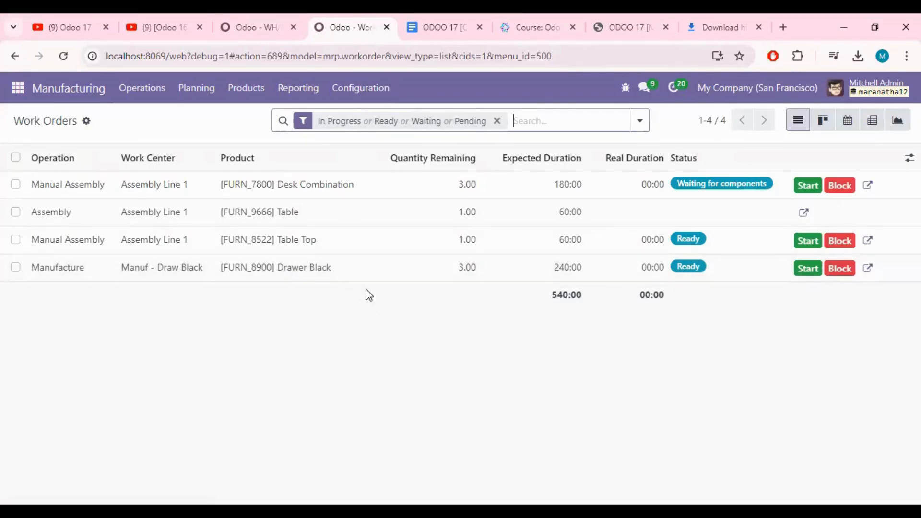
click(809, 269)
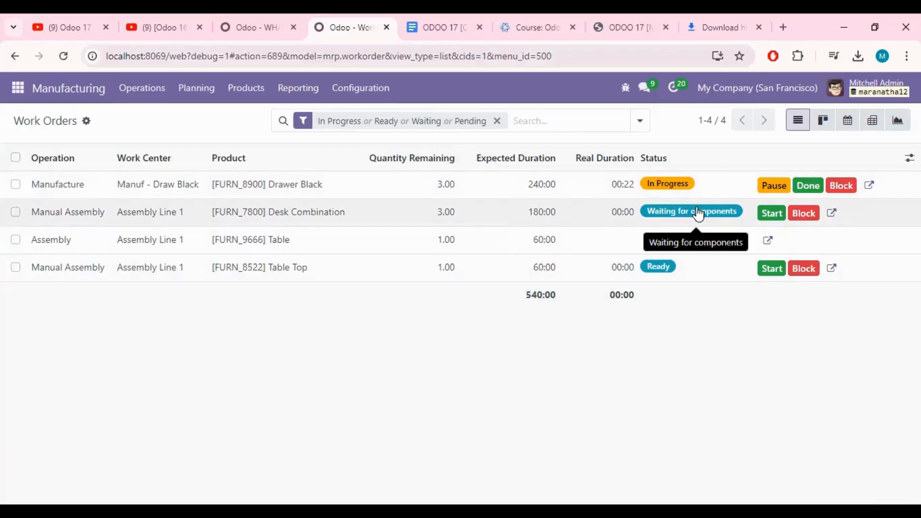
click(774, 186)
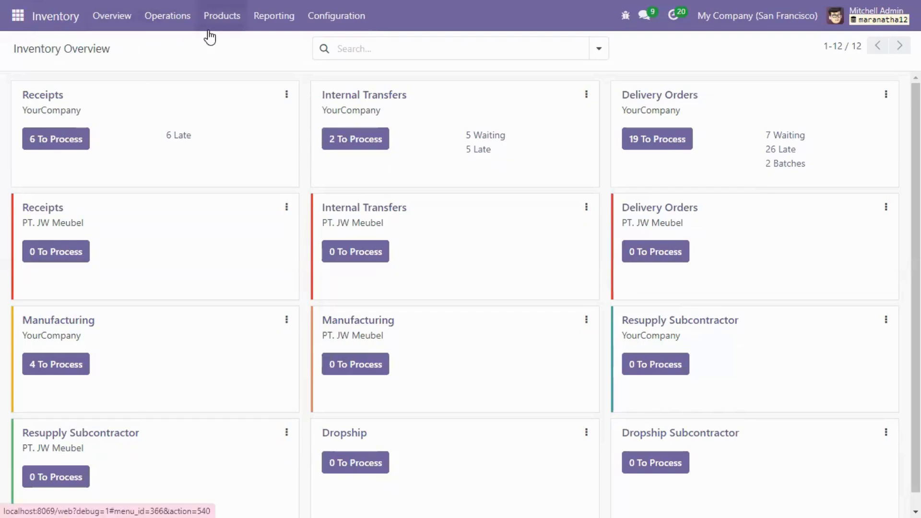
- Examine the inventory's lots and serial numbers for Drawer Black, Cable Management Box, Keyboard, Lemari Kantor, Office Table and Table Top
click(230, 25)
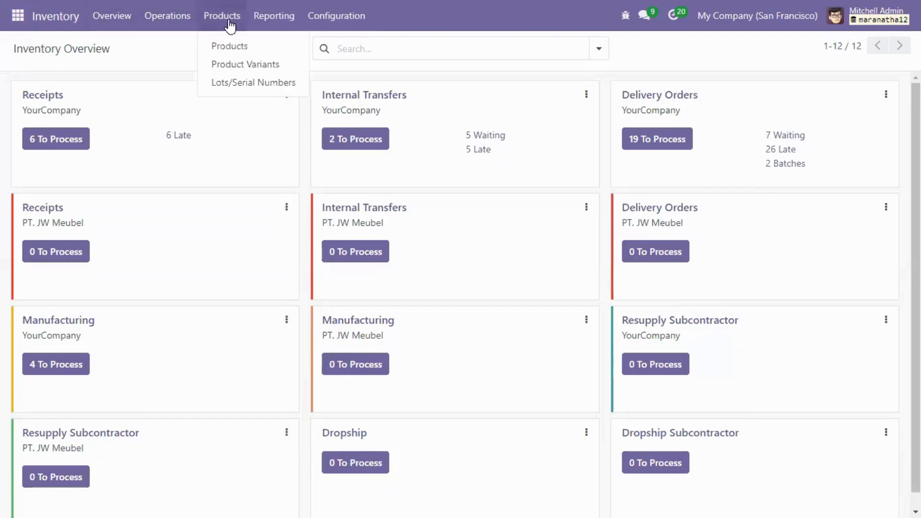
click(244, 83)
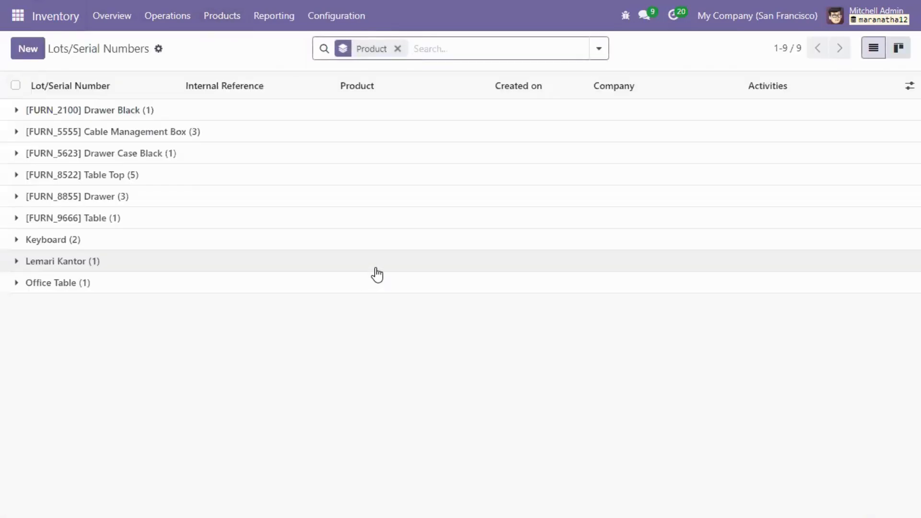
click(16, 111)
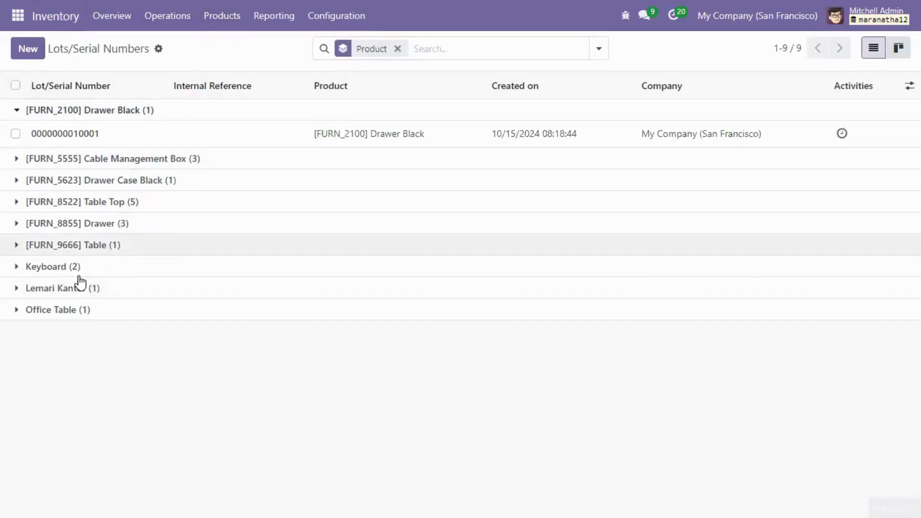
click(17, 159)
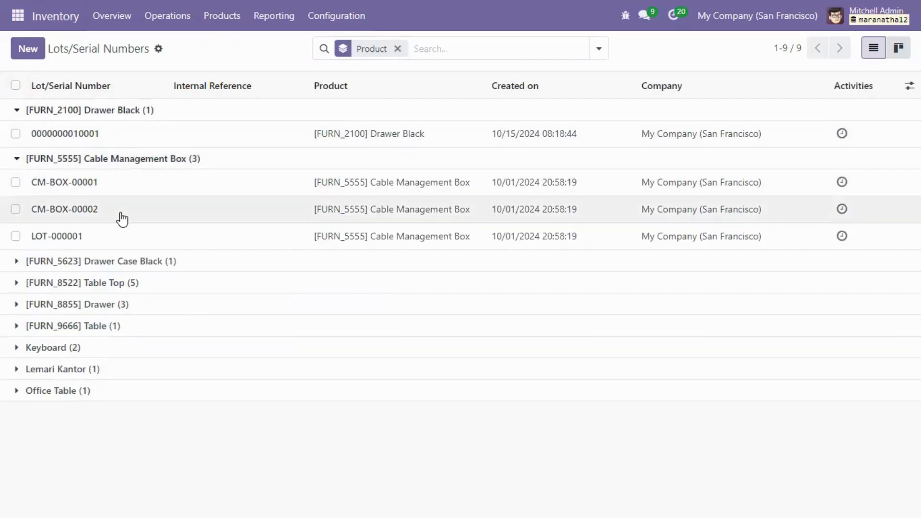
click(17, 348)
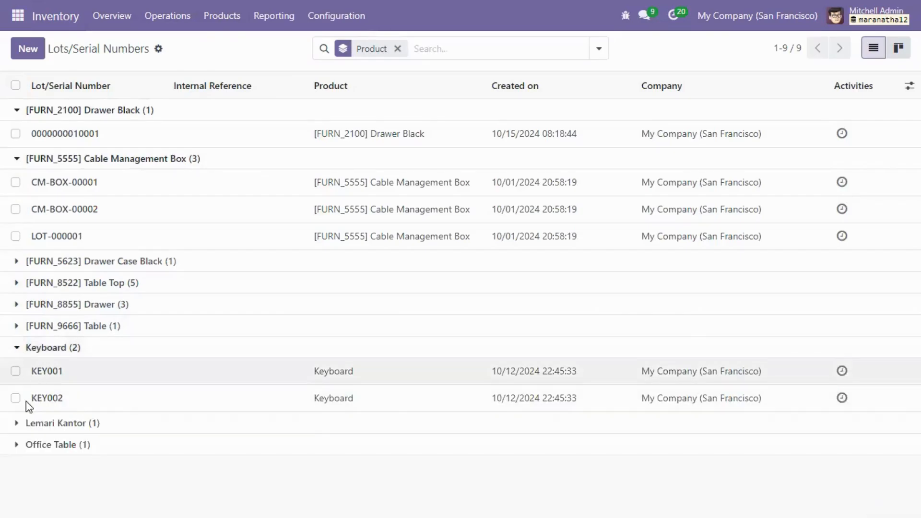
click(18, 424)
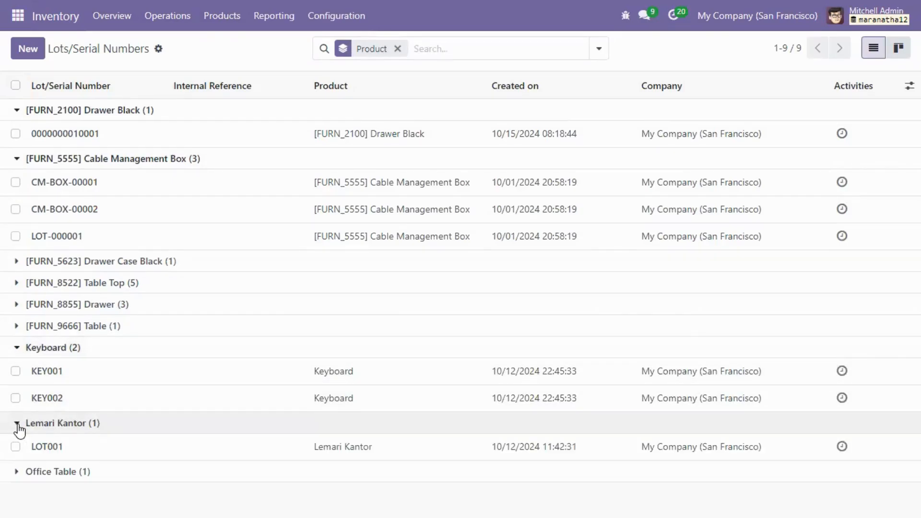
click(18, 472)
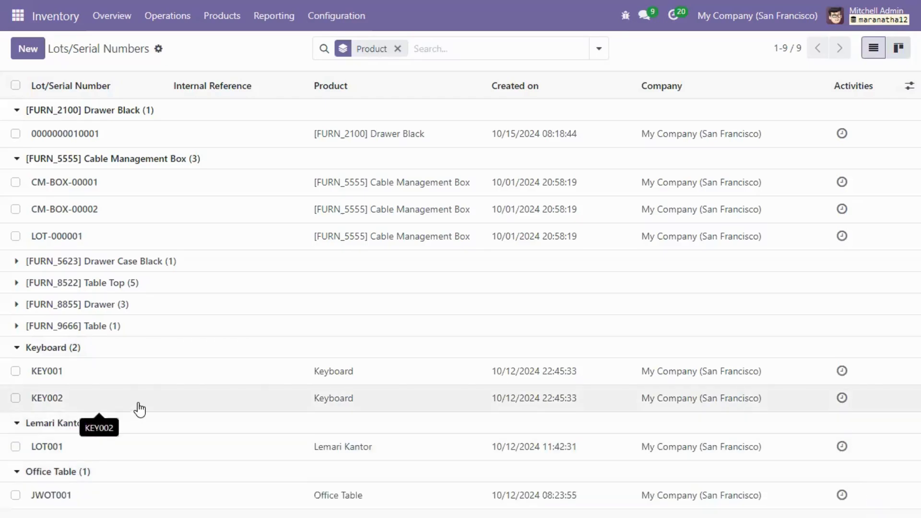
click(17, 284)
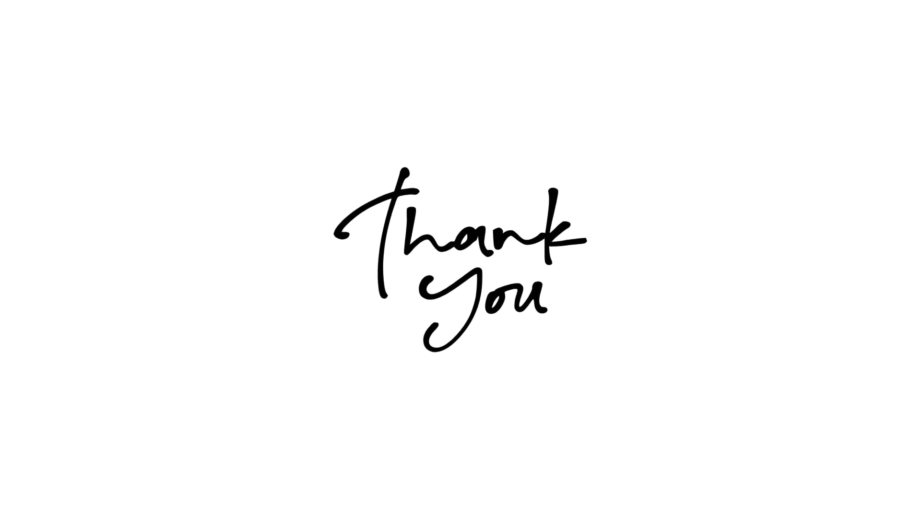